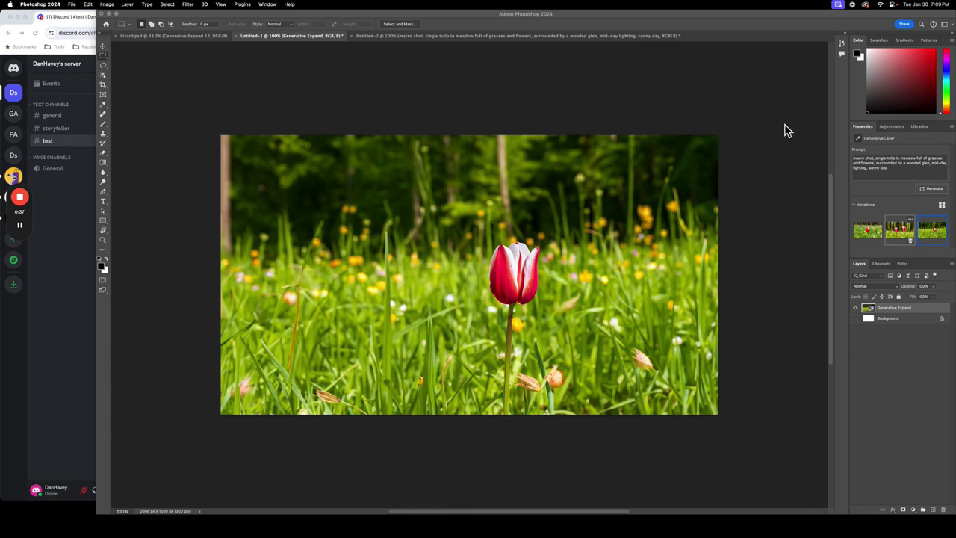
# - Cycle through Untitled-1's Generative Expand tulip variations, then switch to the Untitled-2 document
pyautogui.click(555, 459)
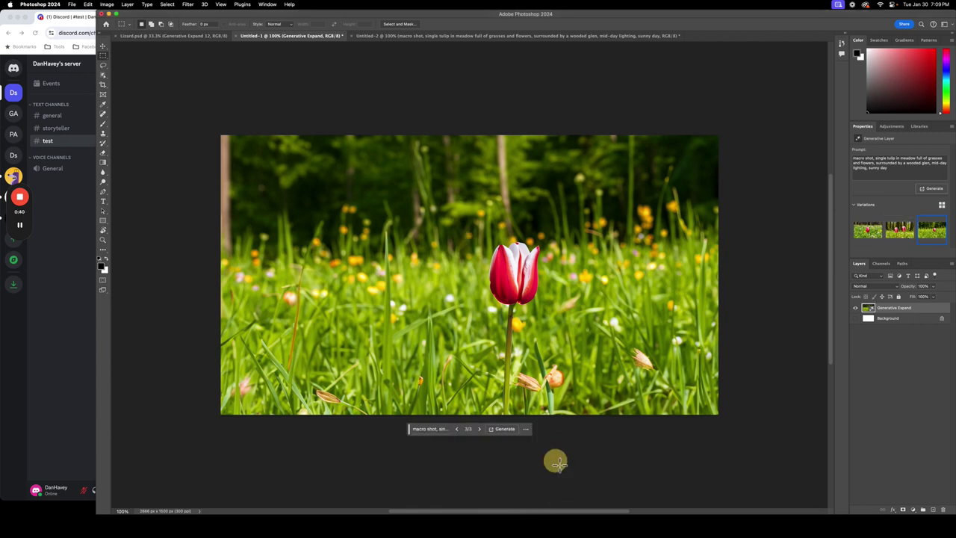
pyautogui.click(481, 431)
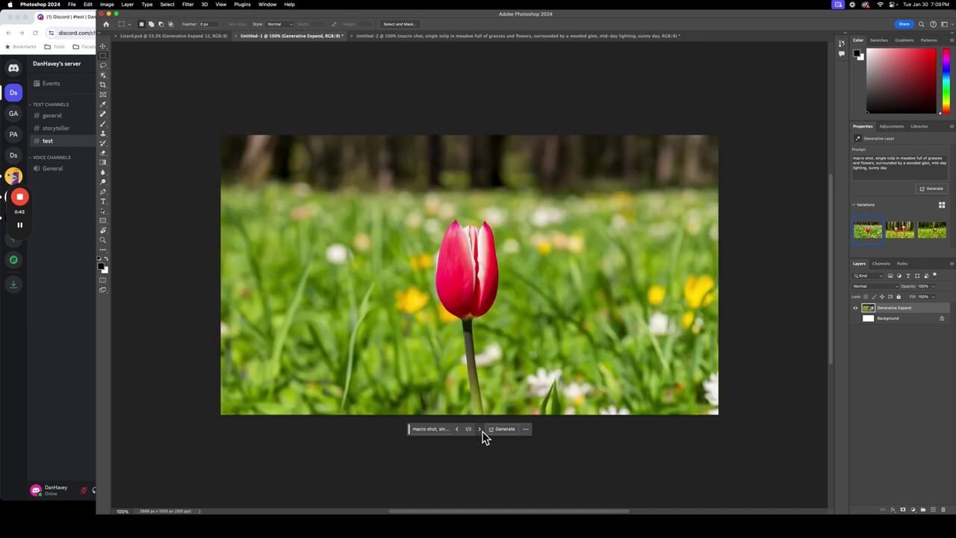
pyautogui.click(480, 431)
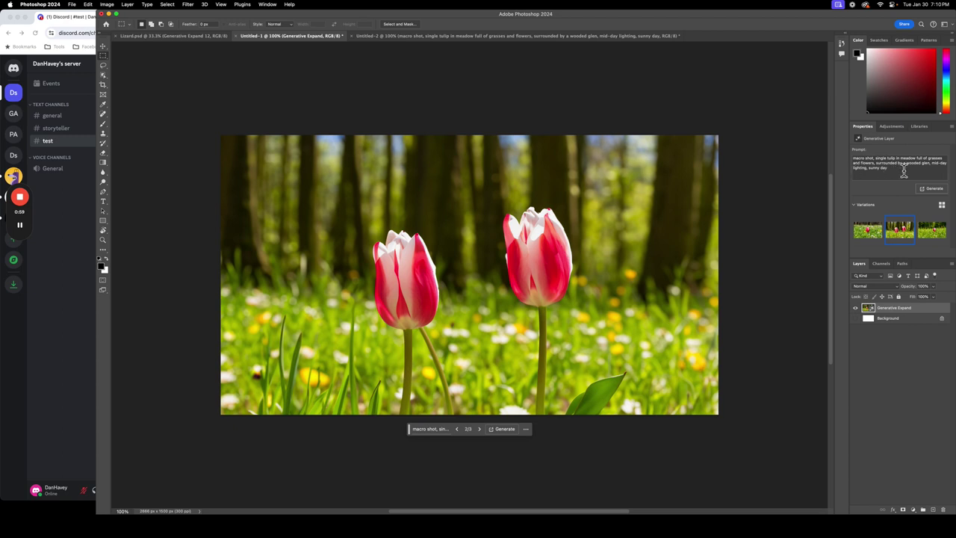
pyautogui.moveTo(888, 169); pyautogui.dragTo(854, 161)
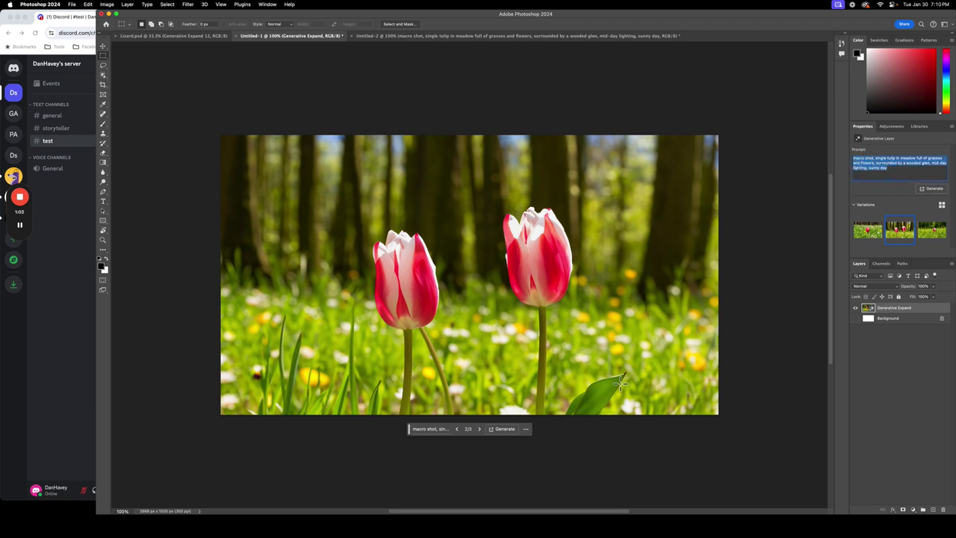
pyautogui.click(479, 429)
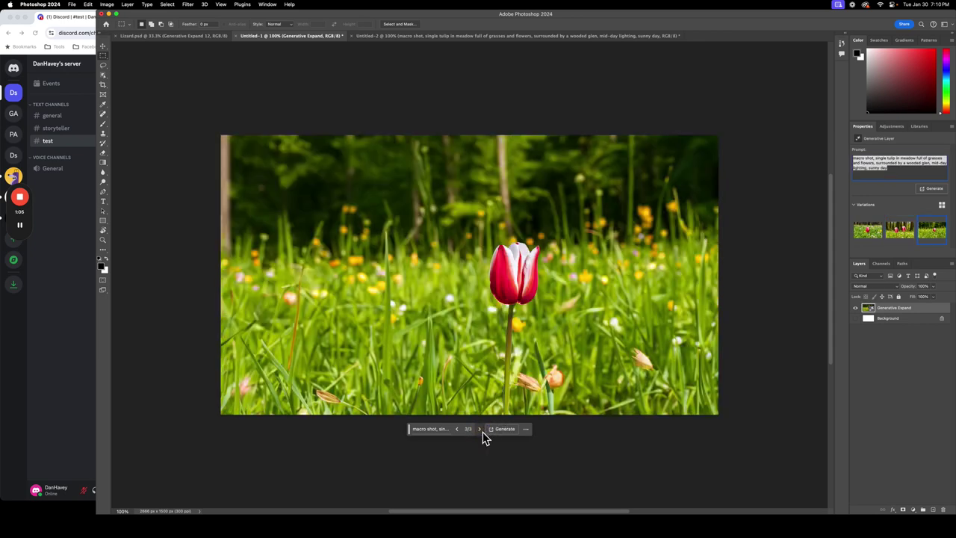
pyautogui.click(481, 429)
pyautogui.click(480, 430)
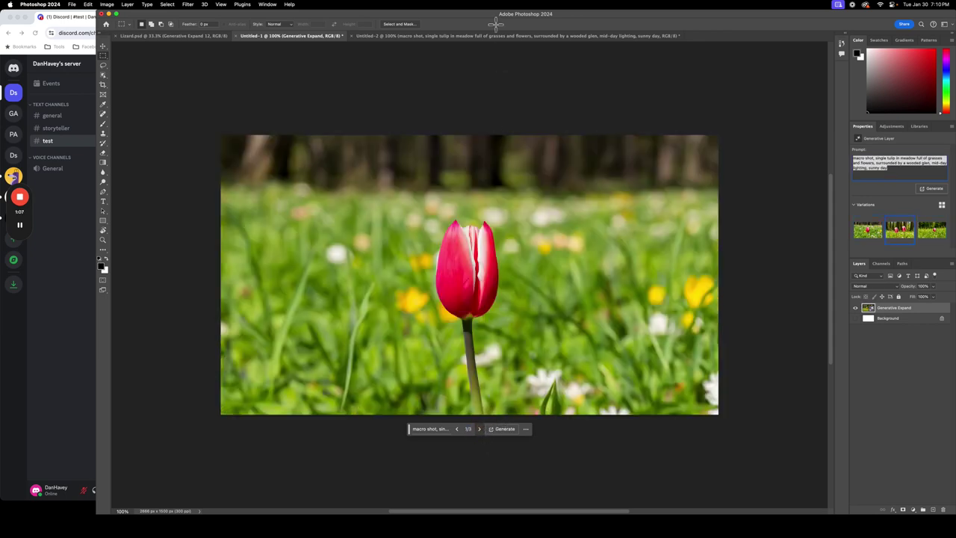
pyautogui.click(460, 36)
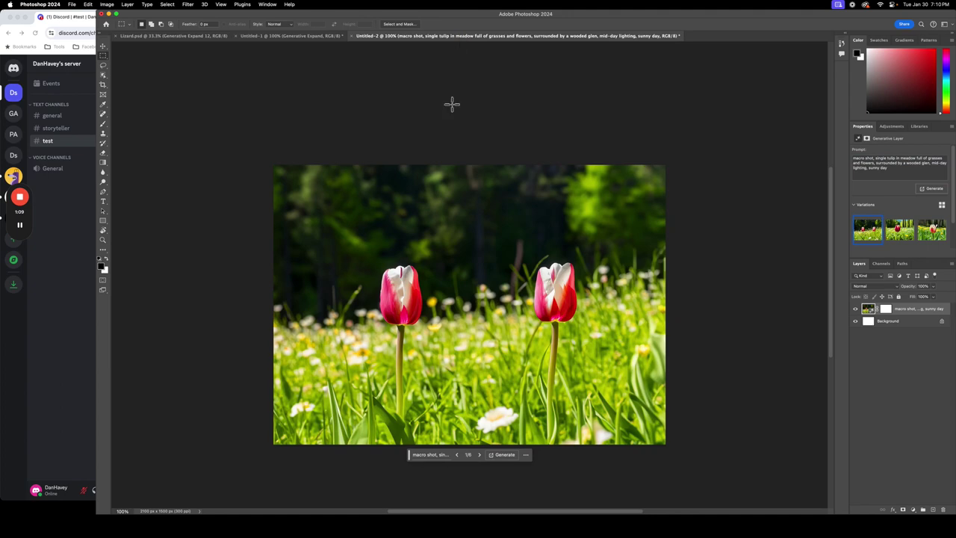
# - Step through Untitled-2's variations 2 to 6, stopping on the large centred red tulip
pyautogui.click(481, 456)
pyautogui.click(480, 455)
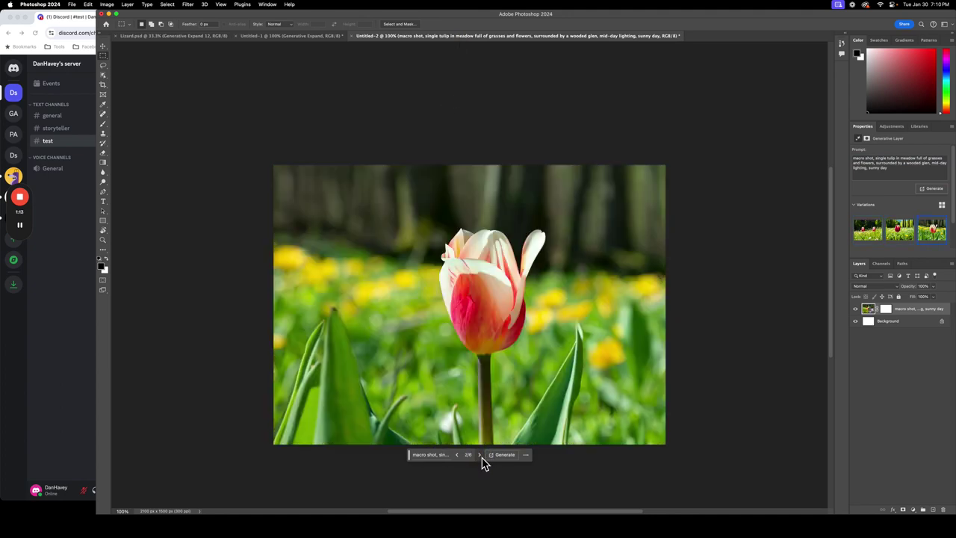
pyautogui.click(480, 455)
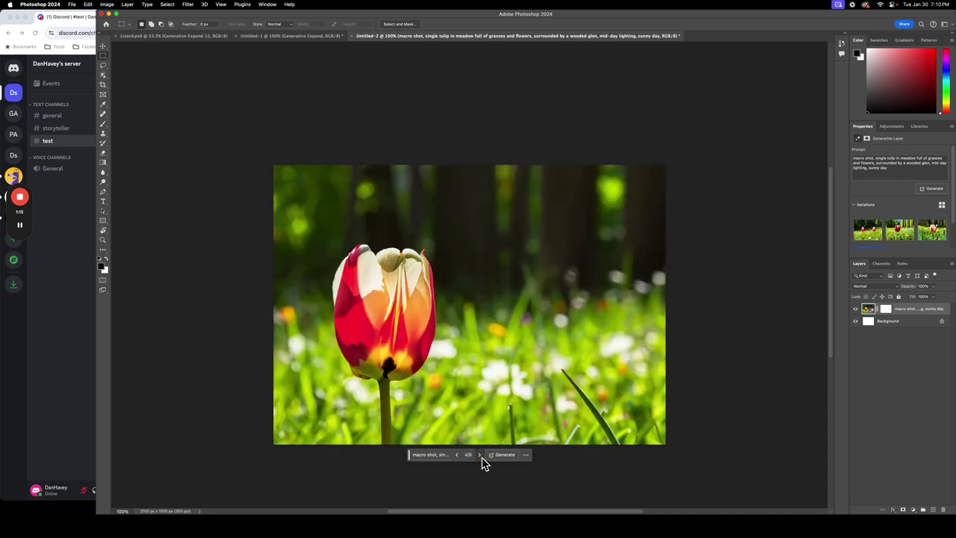
pyautogui.click(480, 455)
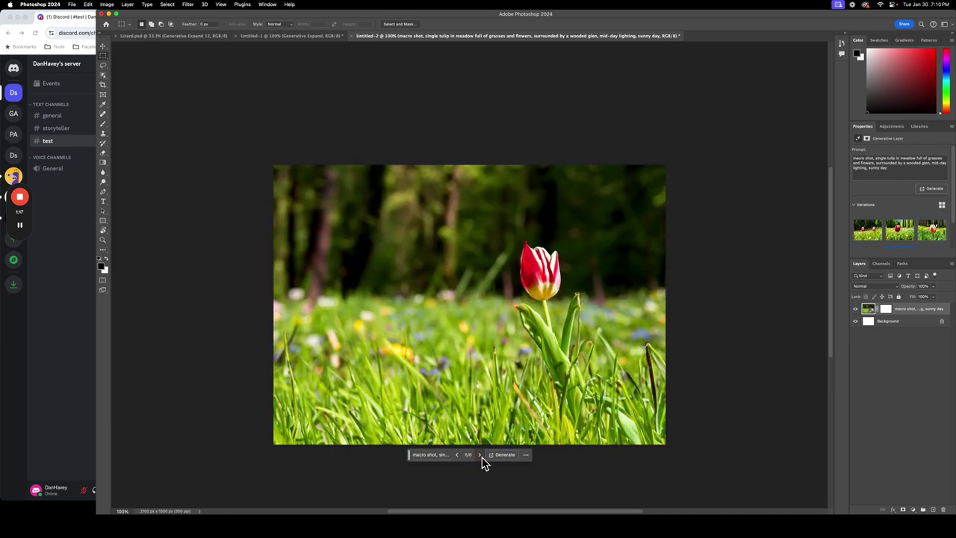
pyautogui.click(481, 456)
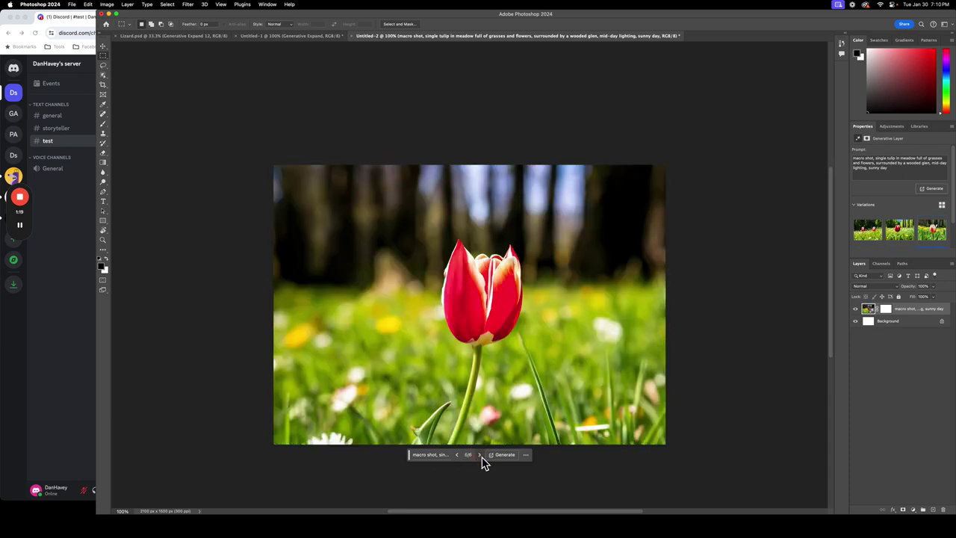
# - Open the variation's more-options menu and dismiss it without deleting anything
pyautogui.click(526, 455)
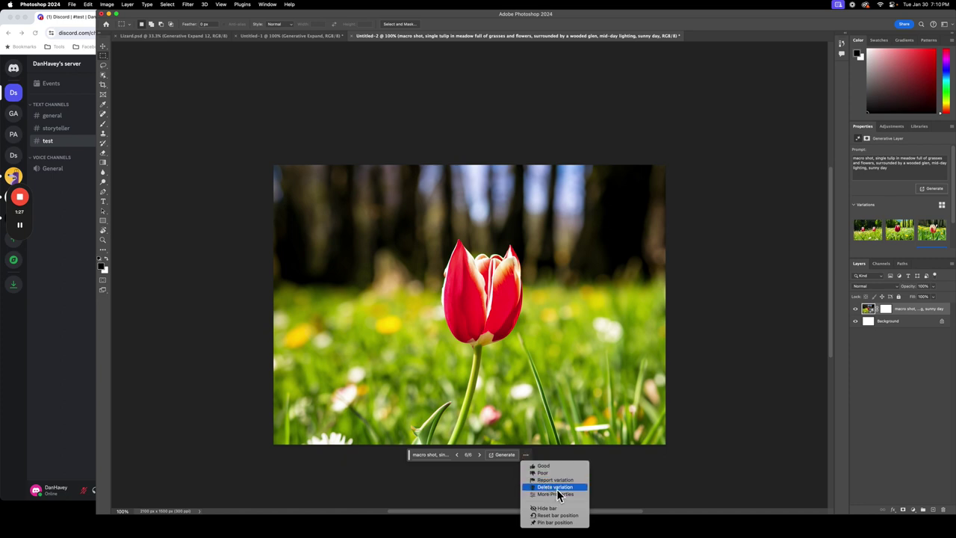
pyautogui.click(717, 176)
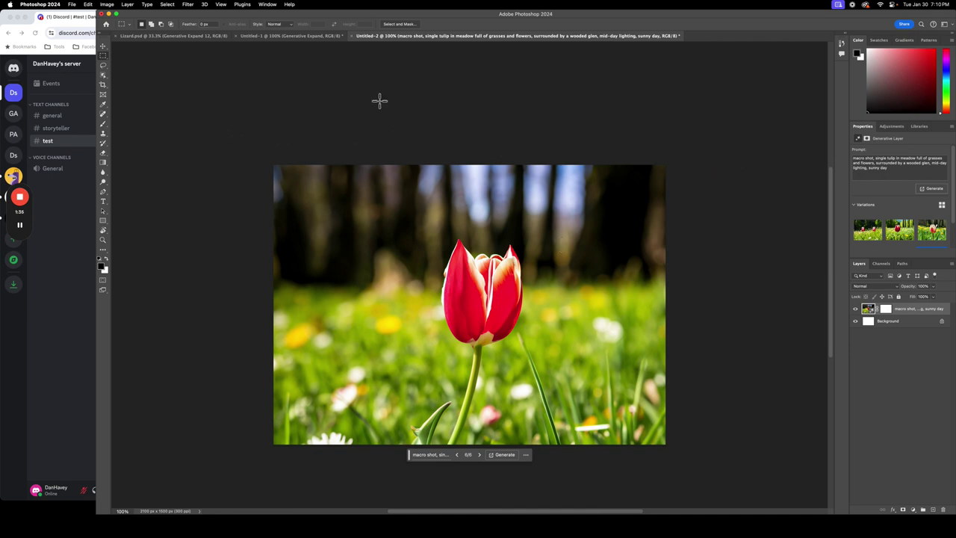
pyautogui.click(72, 7)
# - Create a new 7 × 5 inch document, changing the resolution from 300 to 600 ppi
pyautogui.click(78, 20)
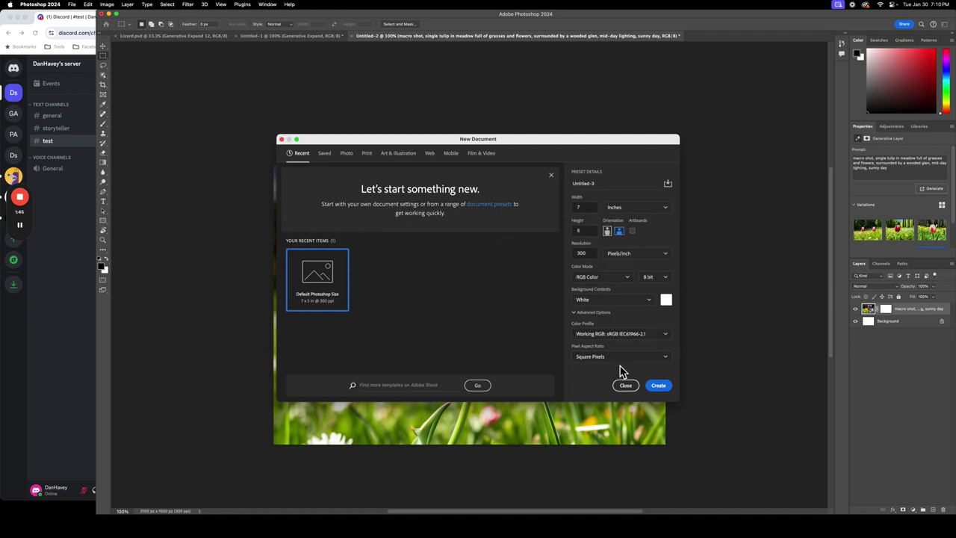
pyautogui.doubleClick(582, 254)
pyautogui.write('6')
pyautogui.click(658, 386)
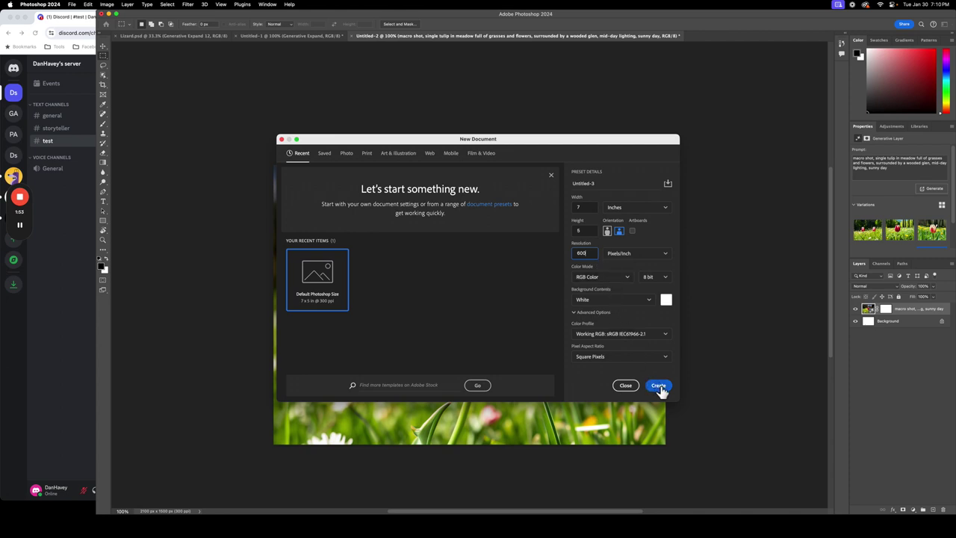
pyautogui.click(658, 387)
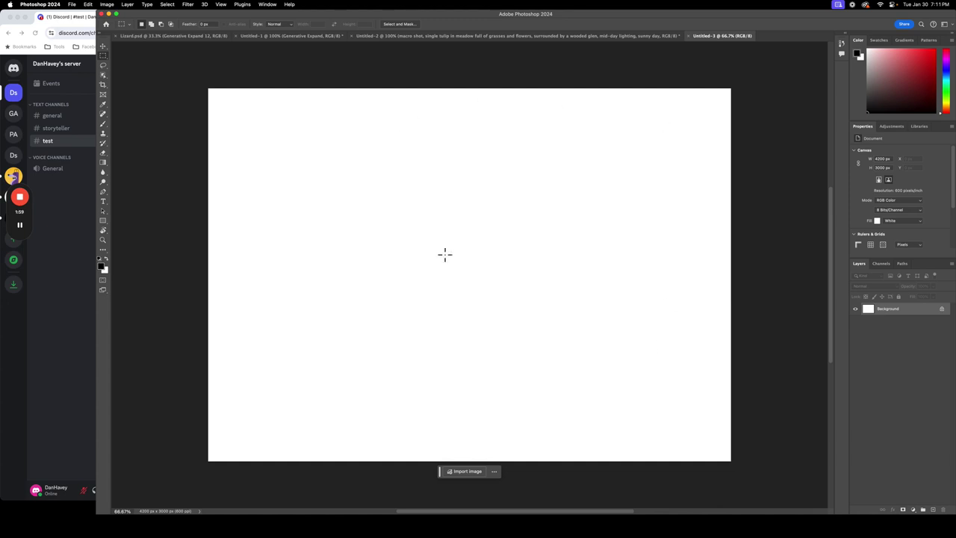
# - Choose the Crop tool and set its ratio to 16 : 9
pyautogui.click(105, 88)
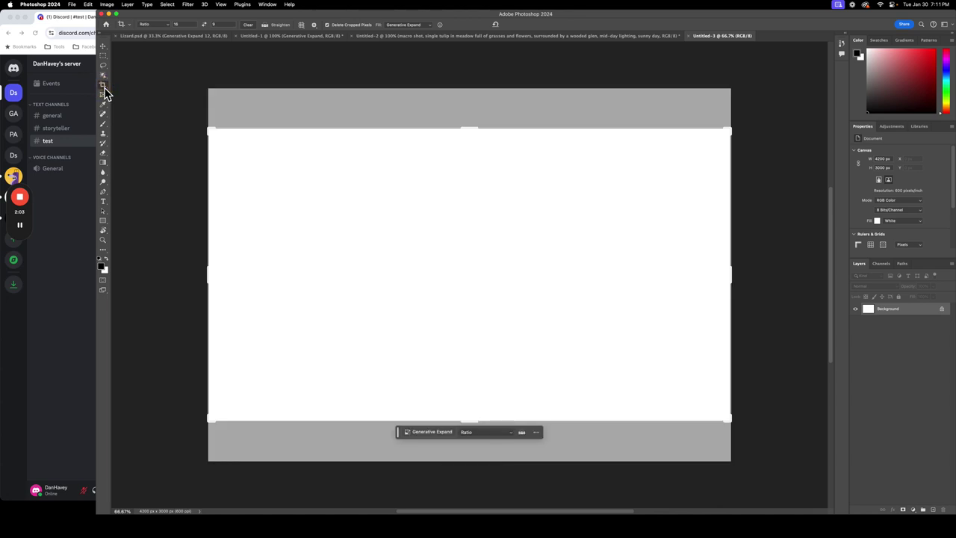
pyautogui.click(475, 434)
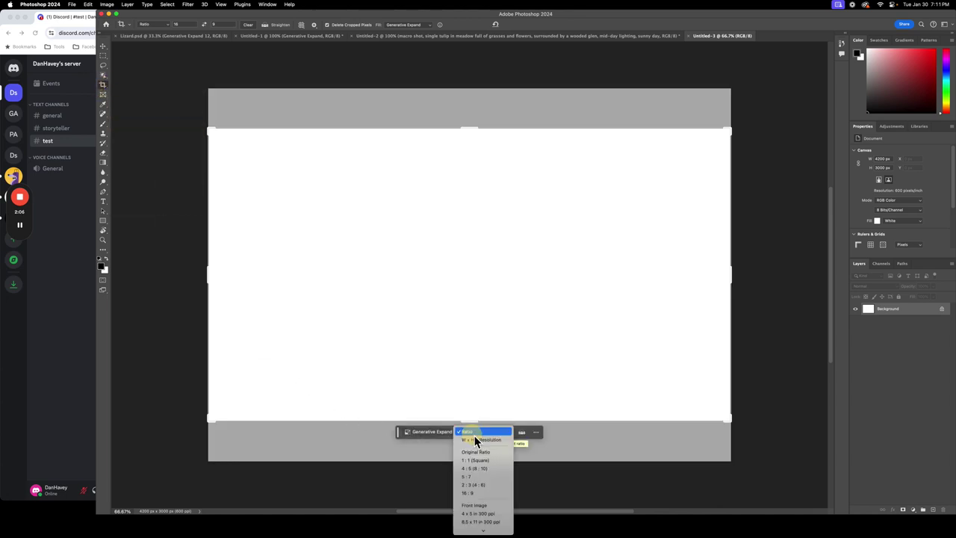
pyautogui.click(478, 494)
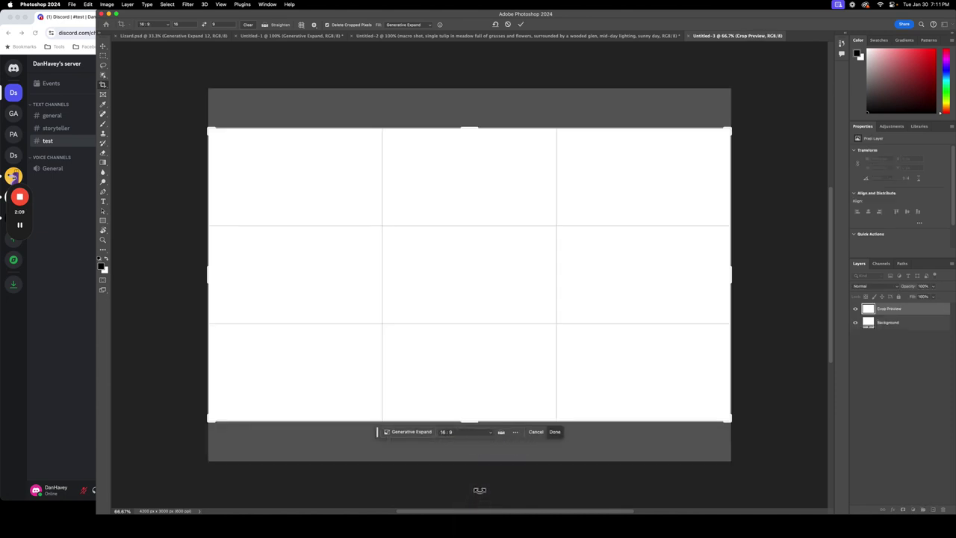
pyautogui.click(305, 38)
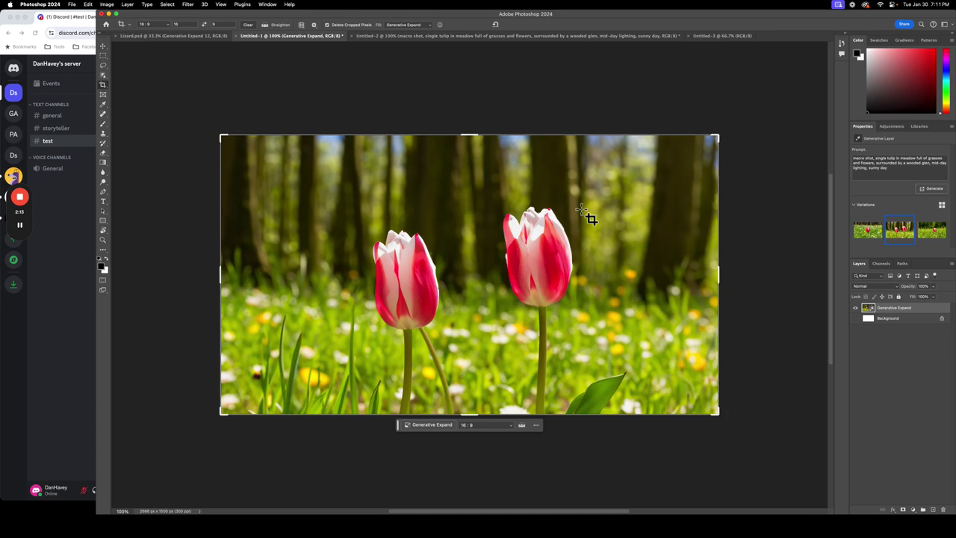
pyautogui.click(721, 38)
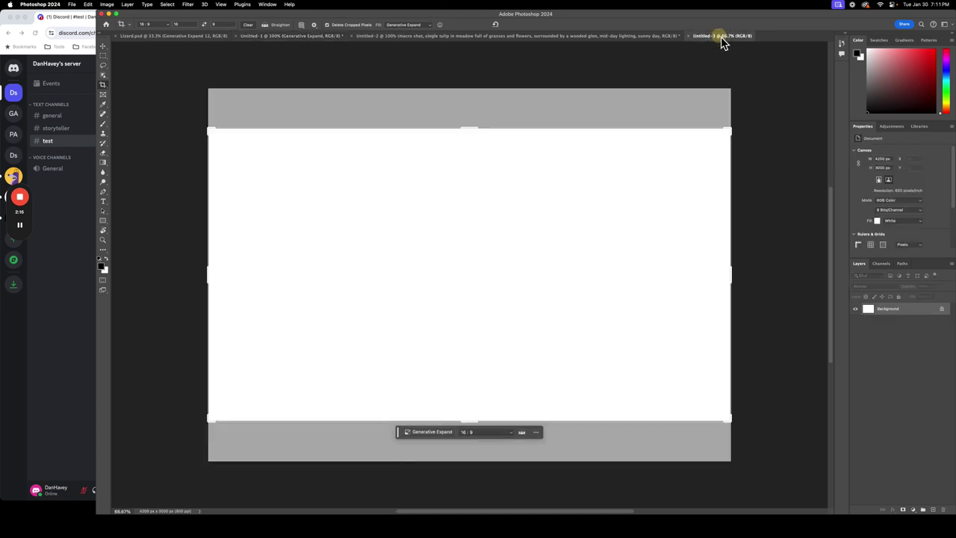
# - Apply the 16:9 crop to Untitled-3, giving a 4200 × 2362 px canvas
pyautogui.click(104, 56)
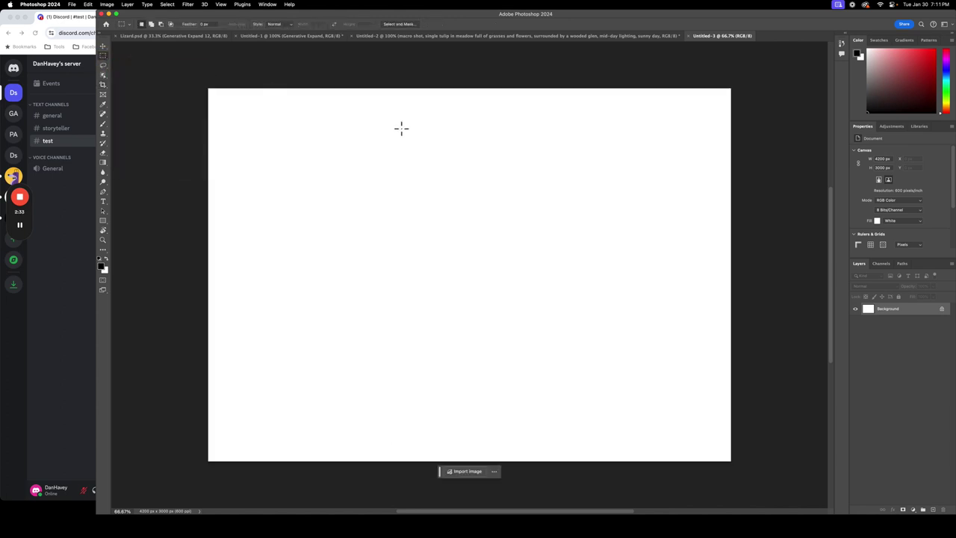
pyautogui.click(104, 86)
pyautogui.click(470, 294)
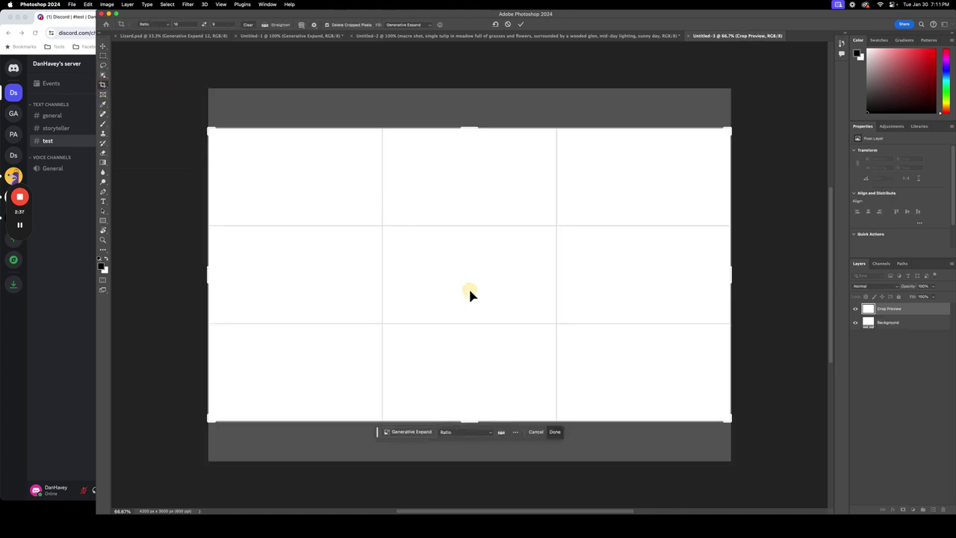
pyautogui.click(522, 24)
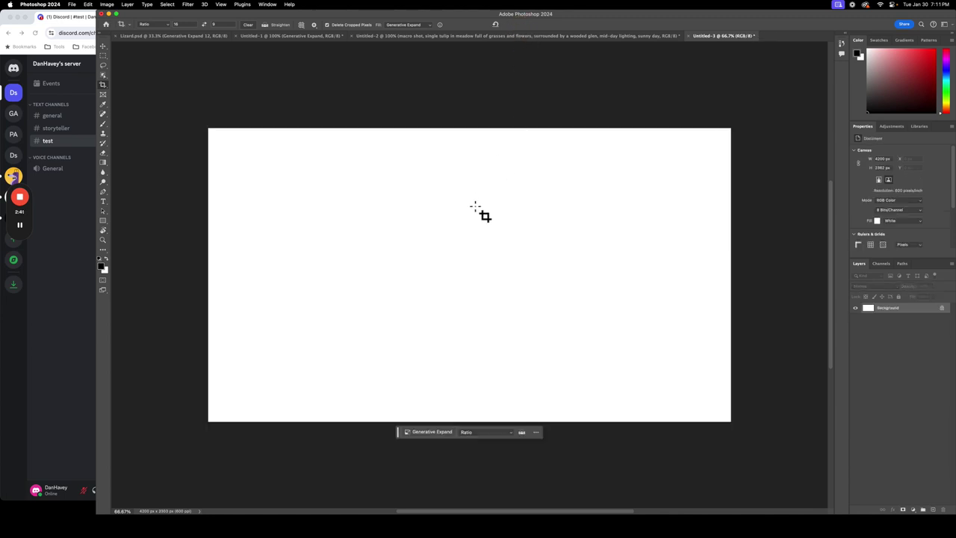
pyautogui.click(103, 56)
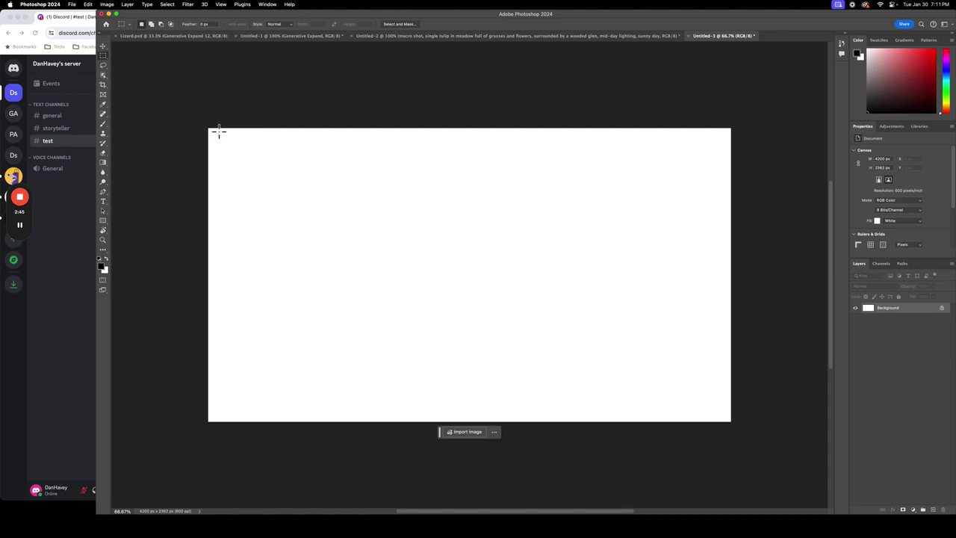
# - Select the entire Untitled-3 canvas and generate a fill from the pasted tulip-meadow prompt
pyautogui.moveTo(292, 171); pyautogui.dragTo(532, 326)
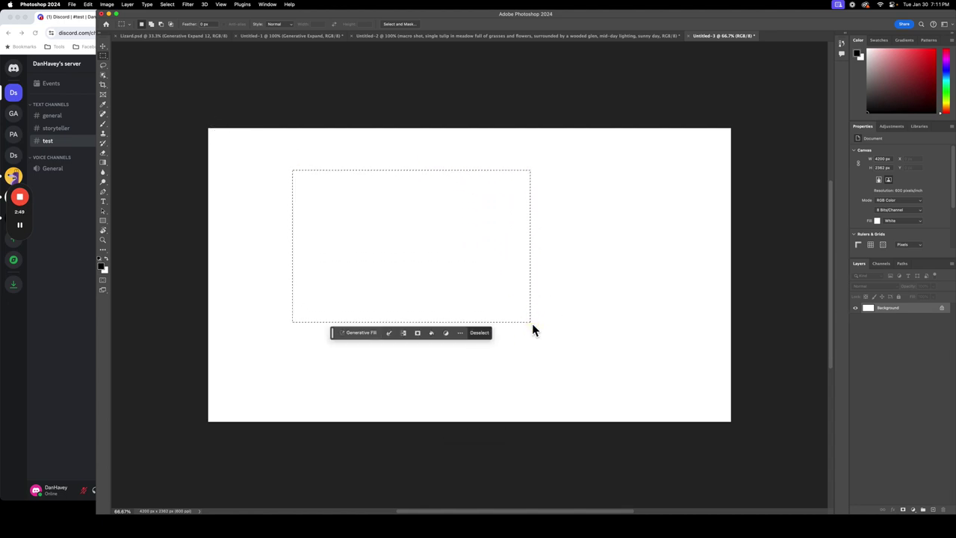
pyautogui.click(534, 327)
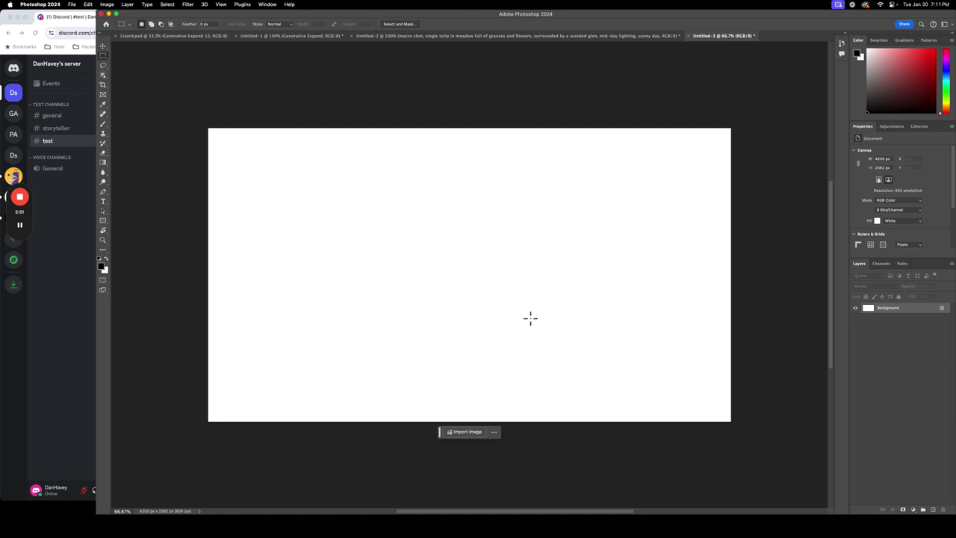
pyautogui.click(197, 119)
pyautogui.moveTo(196, 118); pyautogui.dragTo(761, 450)
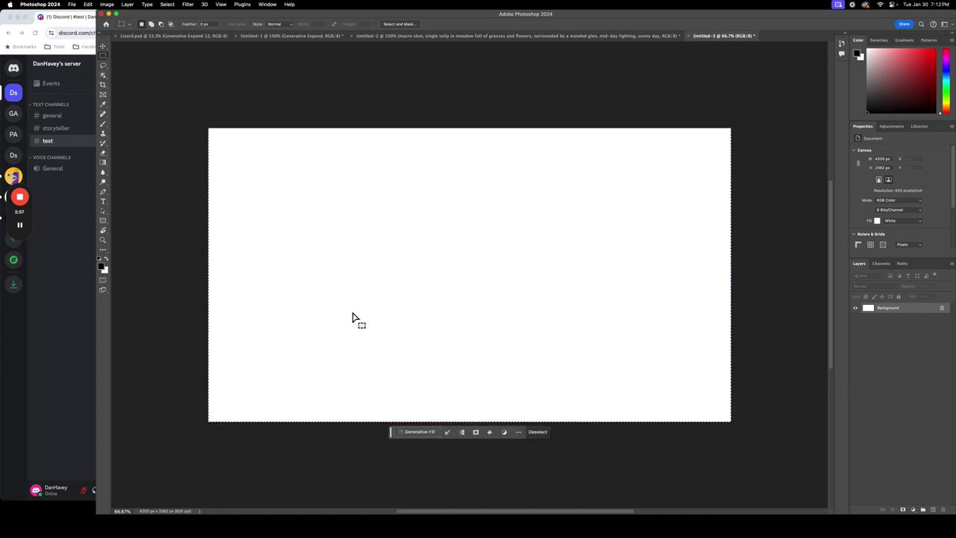
pyautogui.click(424, 432)
pyautogui.press('super+v')
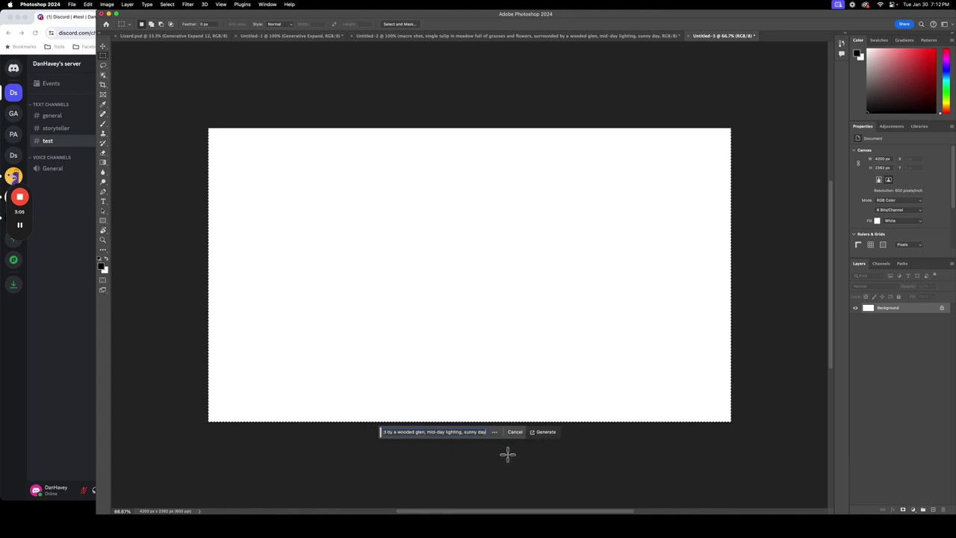
pyautogui.click(546, 433)
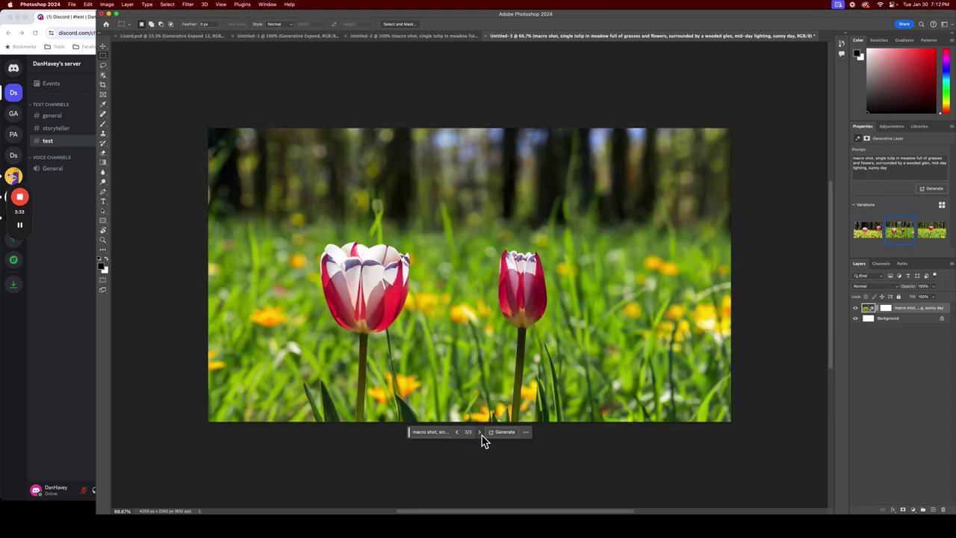
# - Show the third generated variation in Untitled-3, then in Untitled-1
pyautogui.click(479, 432)
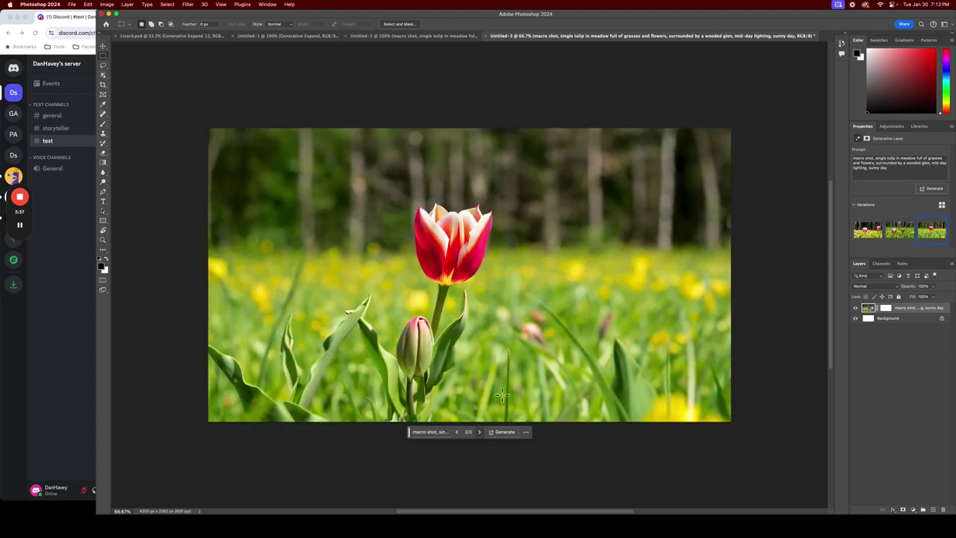
pyautogui.click(300, 36)
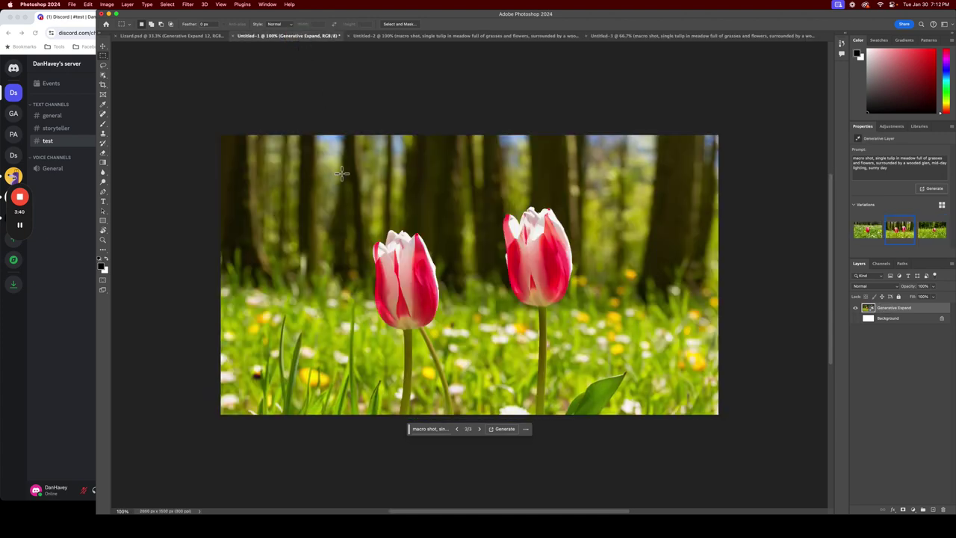
pyautogui.click(480, 431)
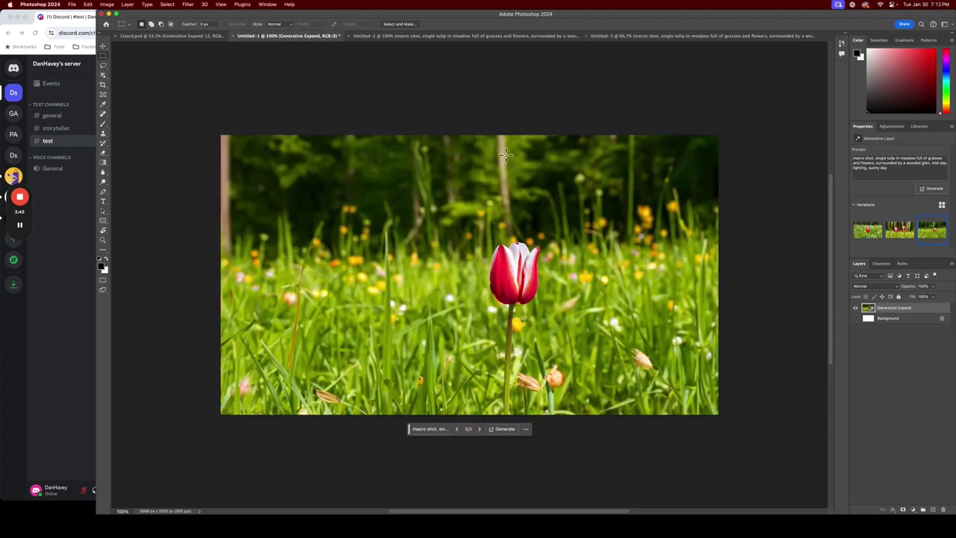
# - Cycle Untitled-3 to its third, single-tulip variation, then switch to Lizard.psd
pyautogui.click(600, 36)
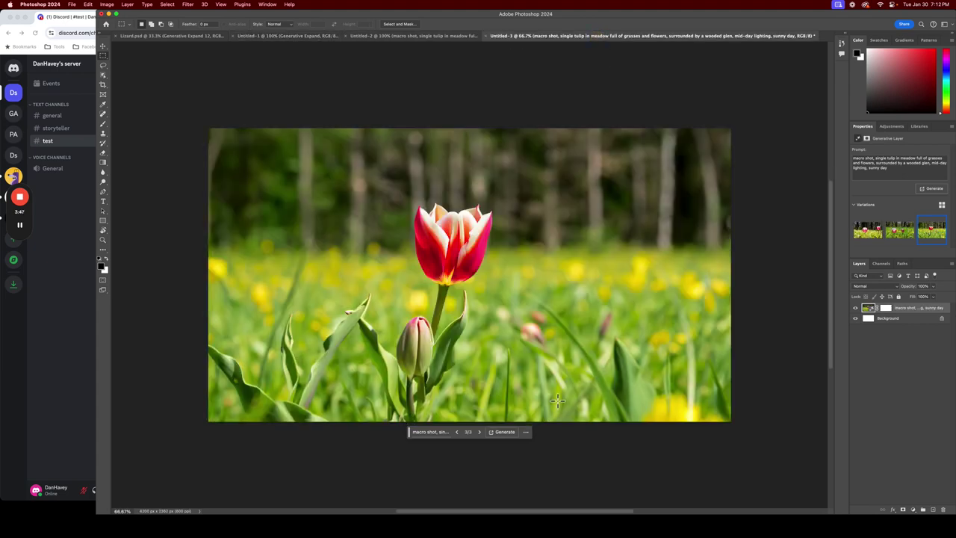
pyautogui.click(481, 434)
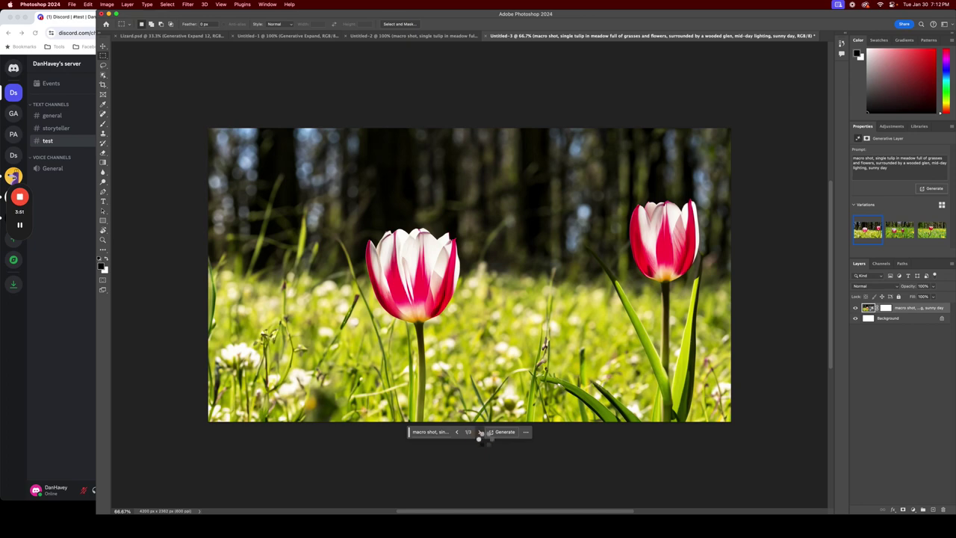
pyautogui.click(480, 434)
pyautogui.click(480, 434)
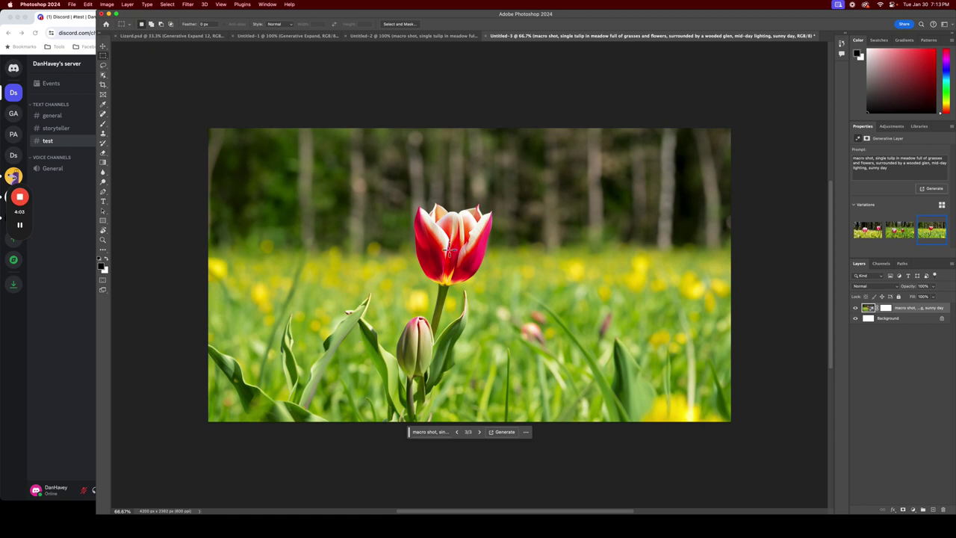
pyautogui.click(159, 36)
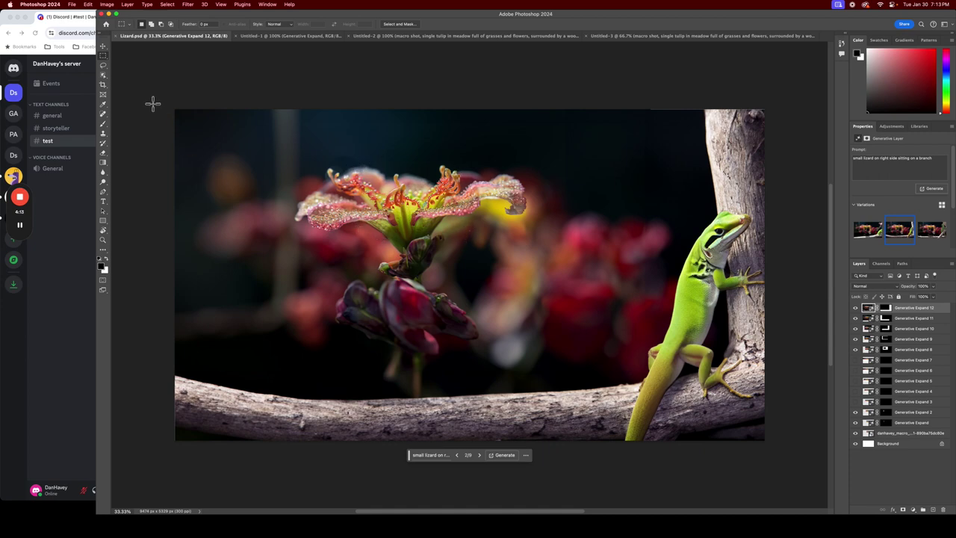
# - Browse the lizard variations, settling on the lime-green lizard on a curving branch; hide Generative Expand 3
pyautogui.moveTo(342, 165); pyautogui.dragTo(470, 252)
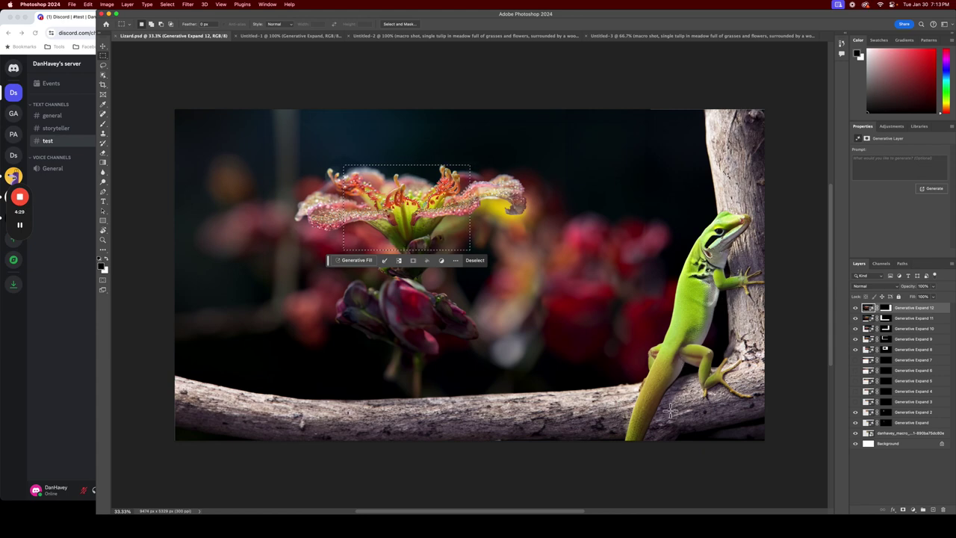
pyautogui.press('super+d')
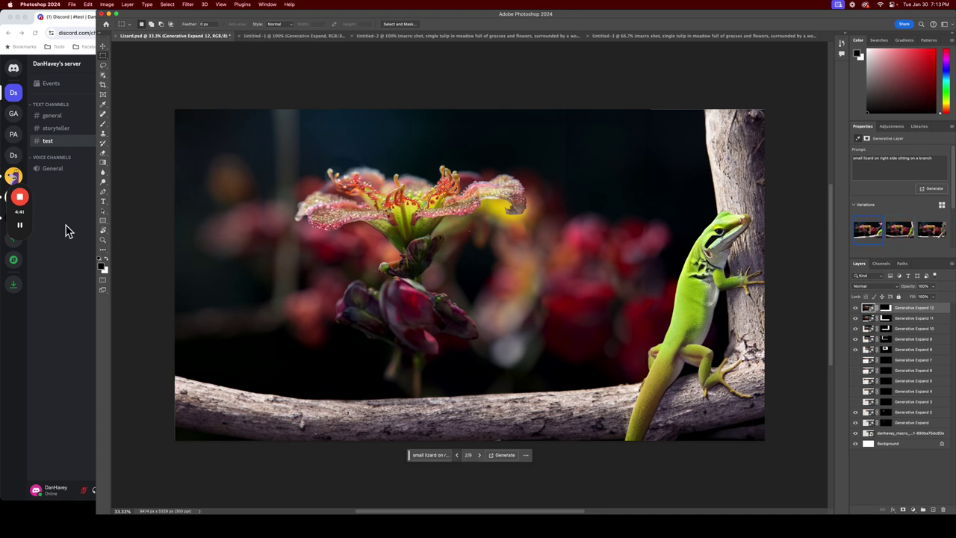
pyautogui.moveTo(20, 230)
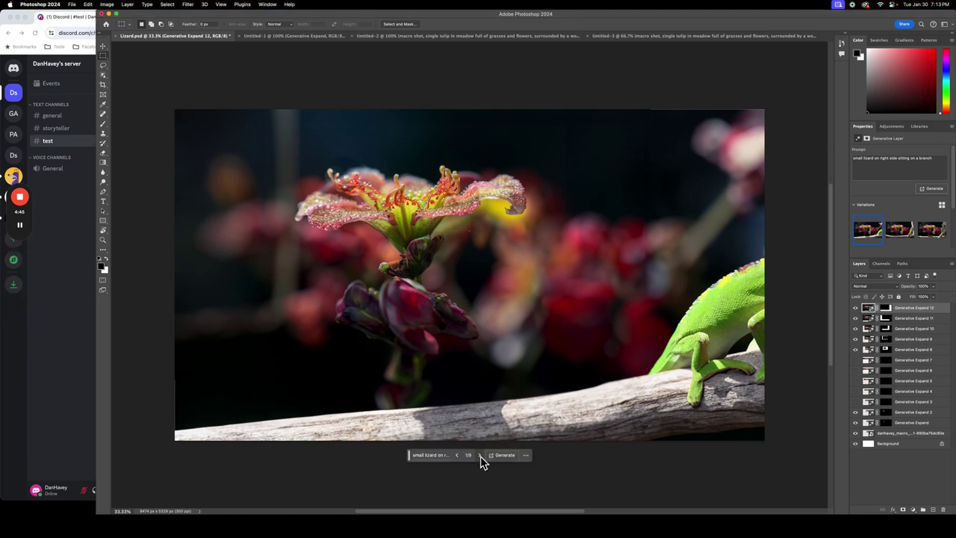
pyautogui.click(480, 455)
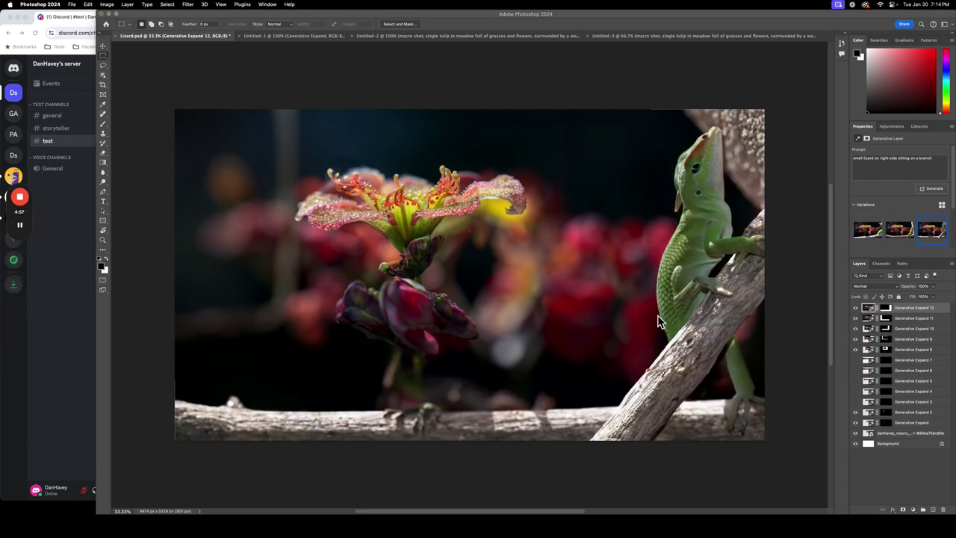
pyautogui.click(456, 486)
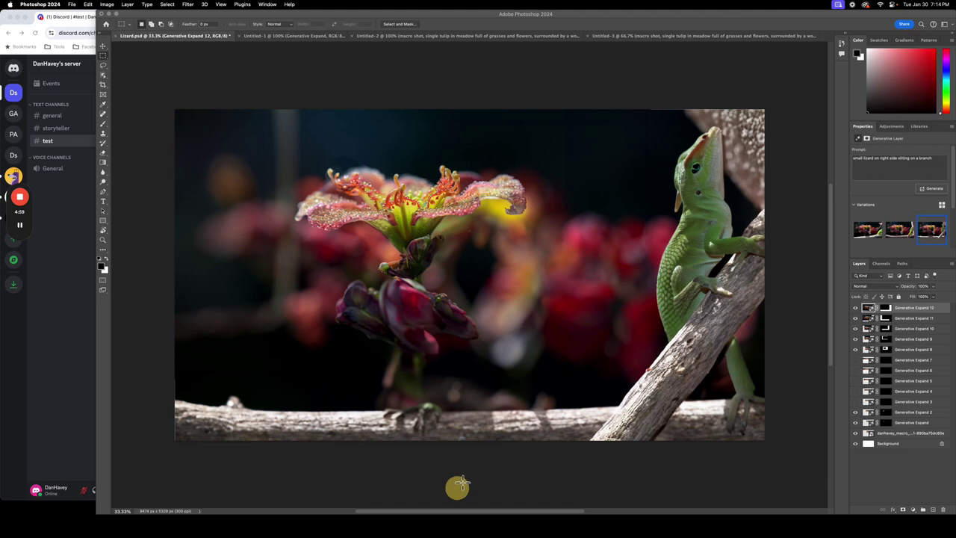
pyautogui.click(457, 455)
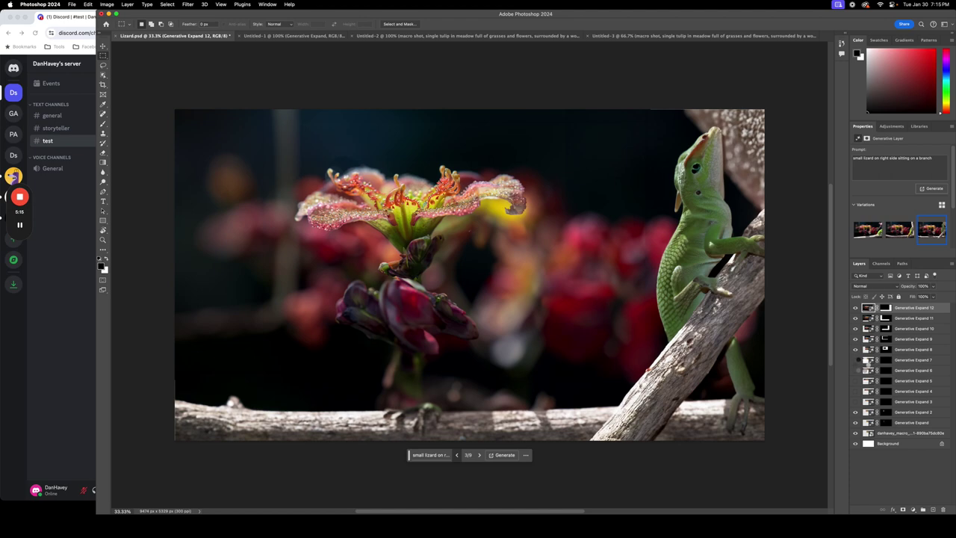
pyautogui.click(855, 401)
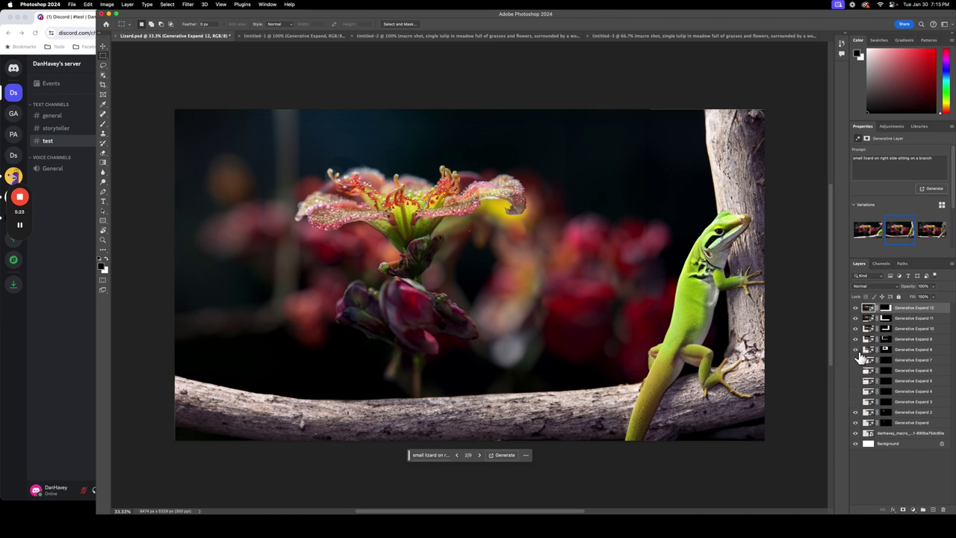
# - Hide Generative Expand 12, 11, 10, 9, 8, 2 and the first Generative Expand layer
pyautogui.click(856, 308)
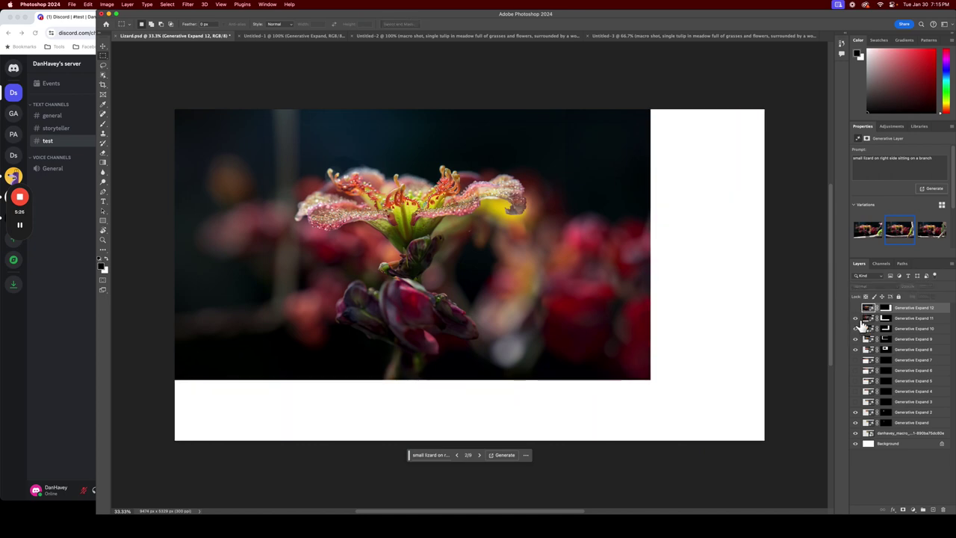
pyautogui.click(856, 317)
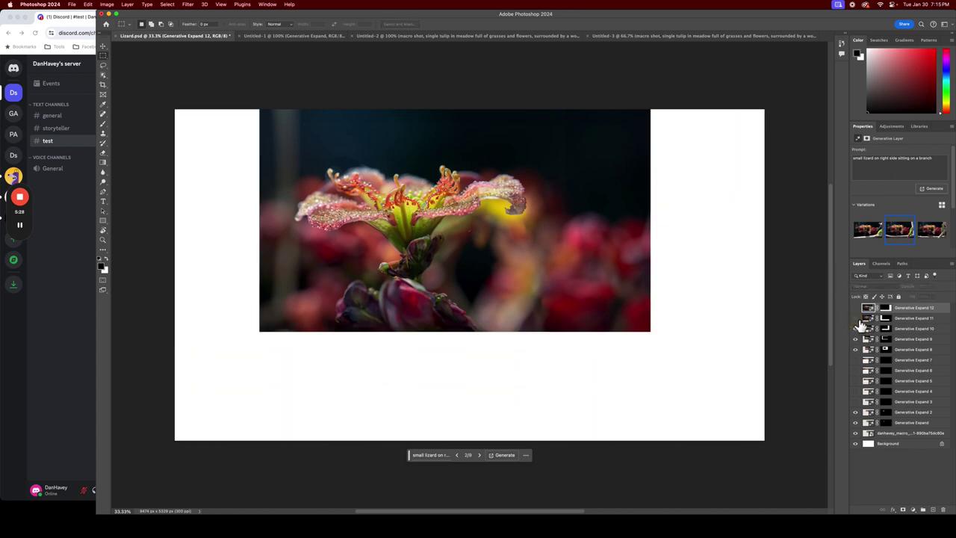
pyautogui.click(856, 328)
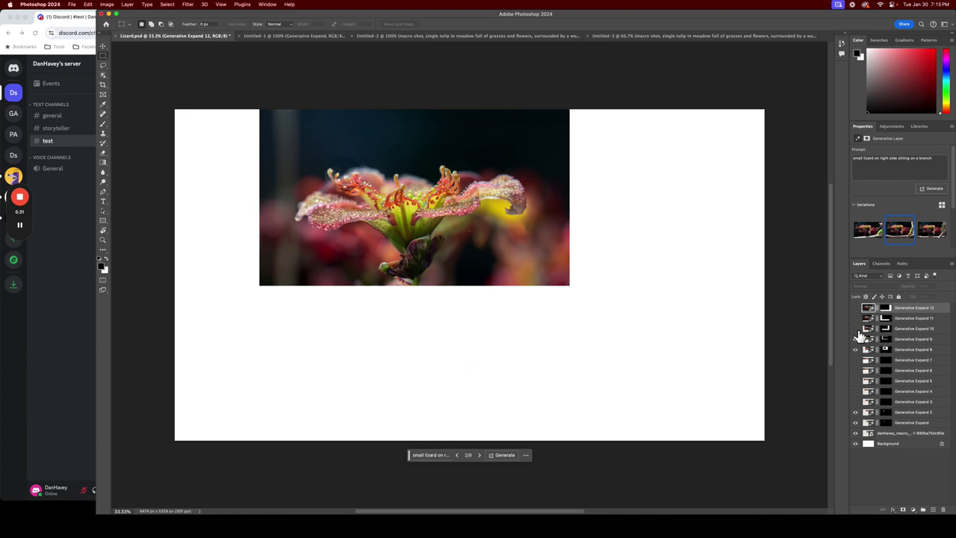
pyautogui.click(856, 338)
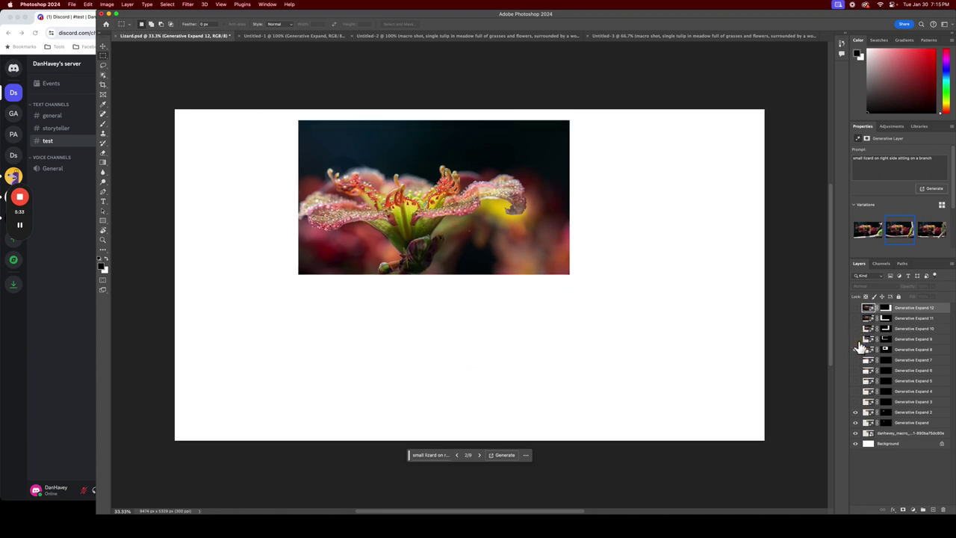
pyautogui.click(856, 348)
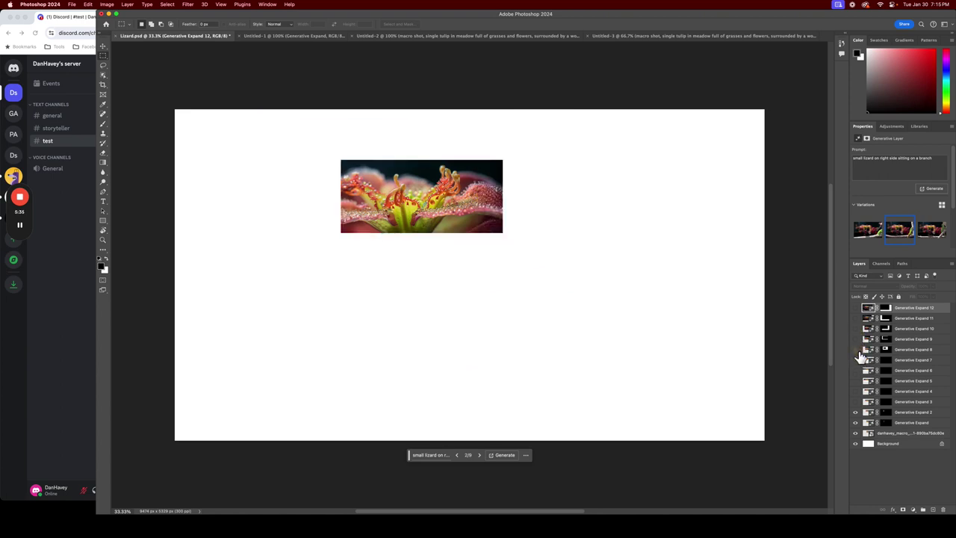
pyautogui.click(856, 412)
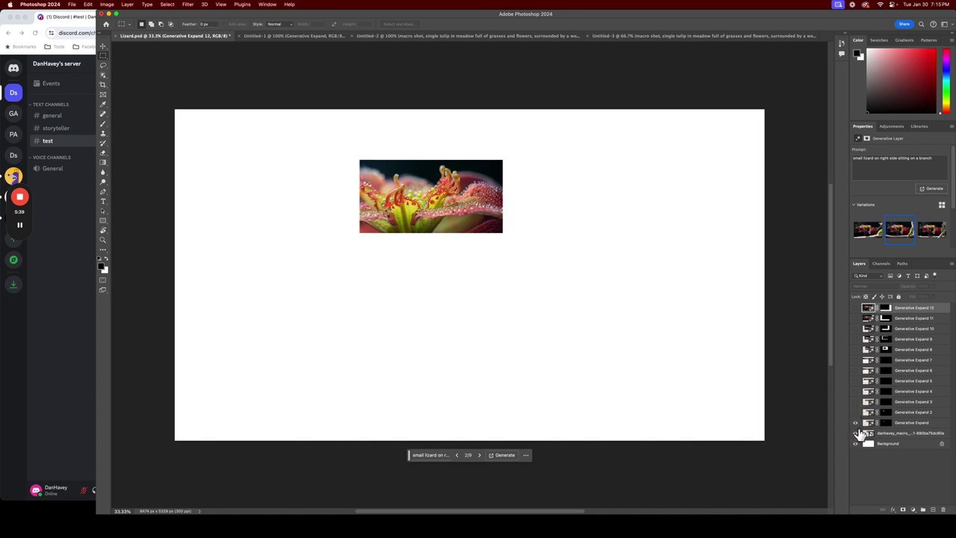
pyautogui.click(856, 423)
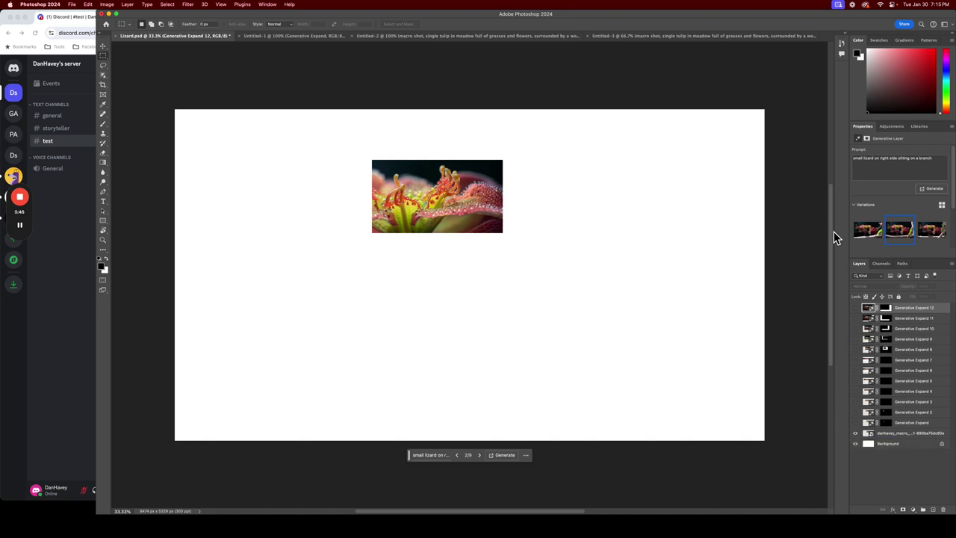
# - Select Untitled-2's generation prompt in Properties, then bring the Discord Chrome window forward
pyautogui.click(398, 37)
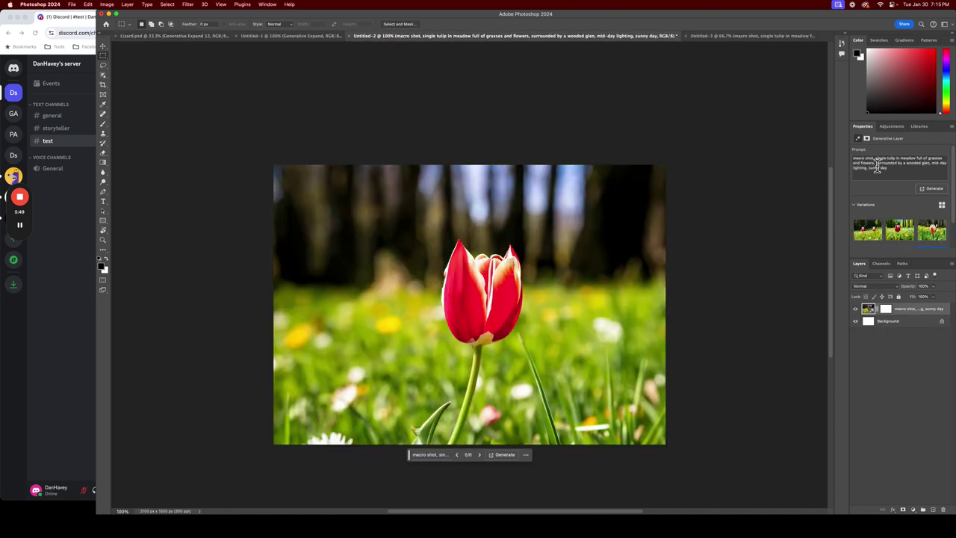
pyautogui.moveTo(893, 172); pyautogui.dragTo(854, 162)
pyautogui.press('super+c')
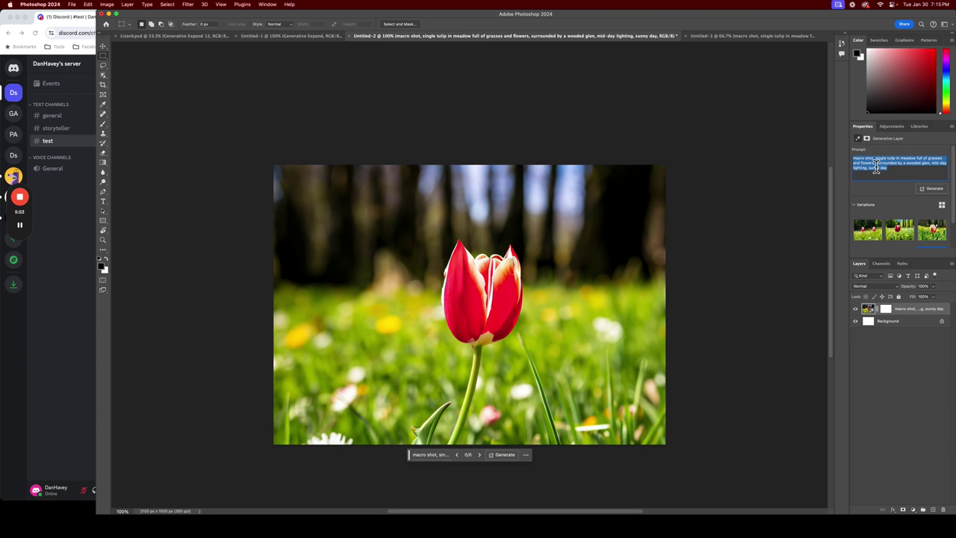
pyautogui.click(81, 252)
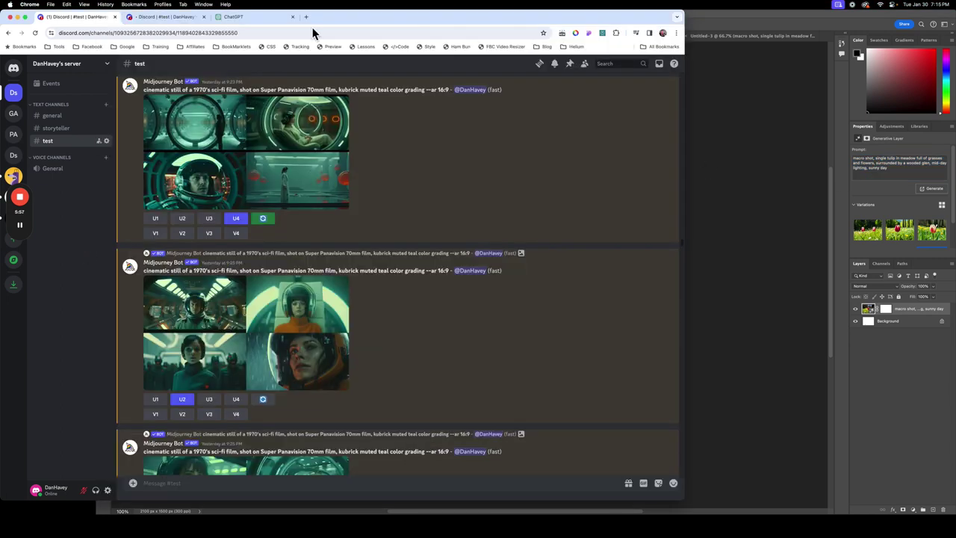
# - Send Midjourney /imagine with the pasted tulip prompt plus --ar 16:9 --v 5.2 --style raw
pyautogui.click(168, 22)
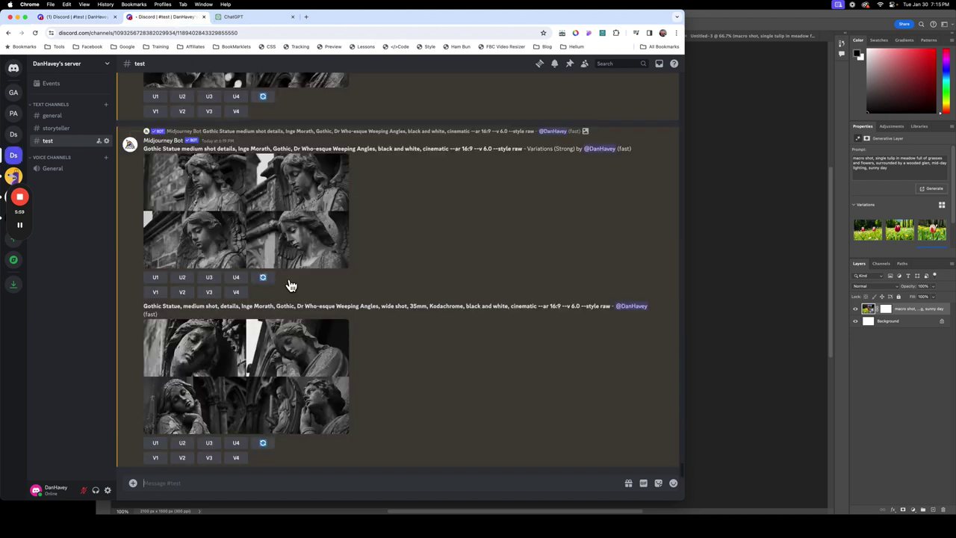
pyautogui.click(307, 482)
pyautogui.write('/')
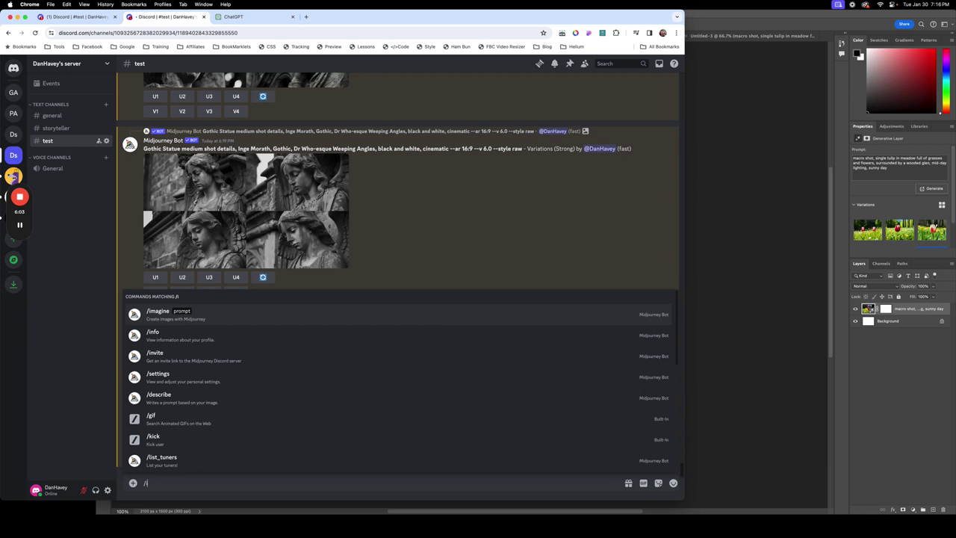
pyautogui.write('i')
pyautogui.press('Return')
pyautogui.press('super+v')
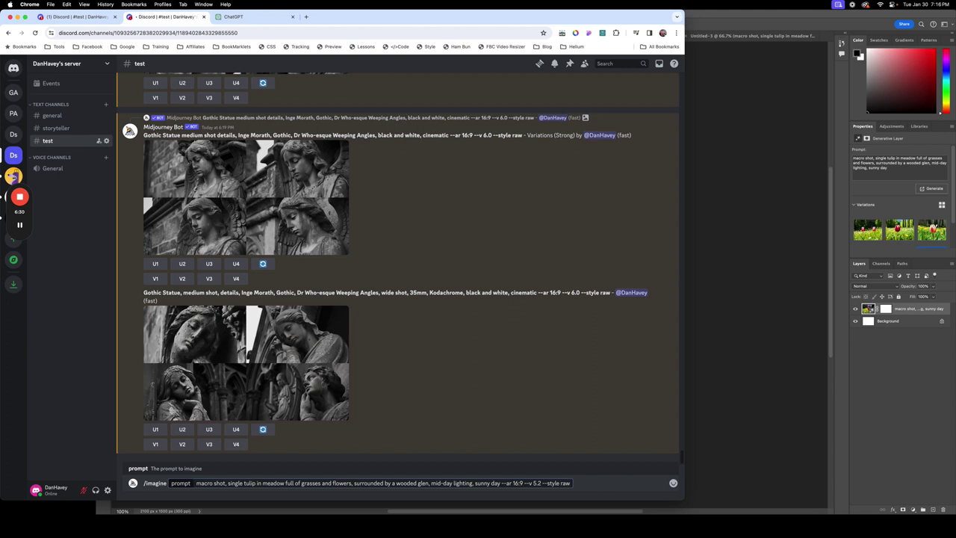
pyautogui.press('Return')
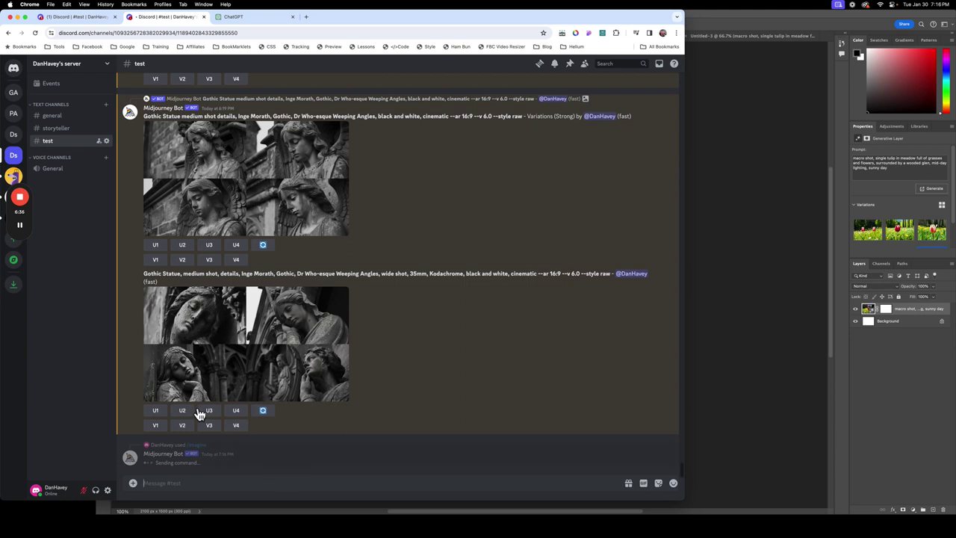
# - View the enlarged Midjourney 5.2 tulip grid and the 6.0 grid, then return to Photoshop
pyautogui.moveTo(23, 229)
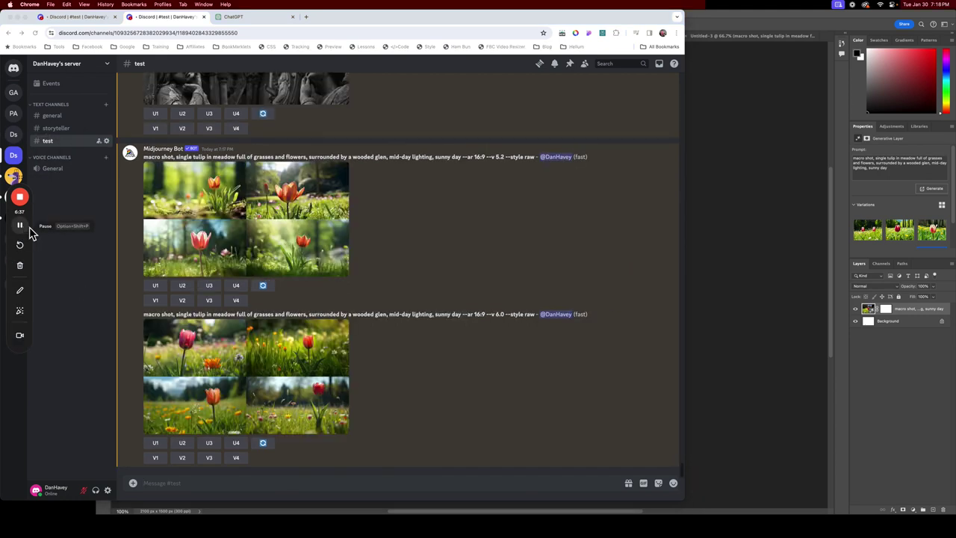
pyautogui.click(250, 228)
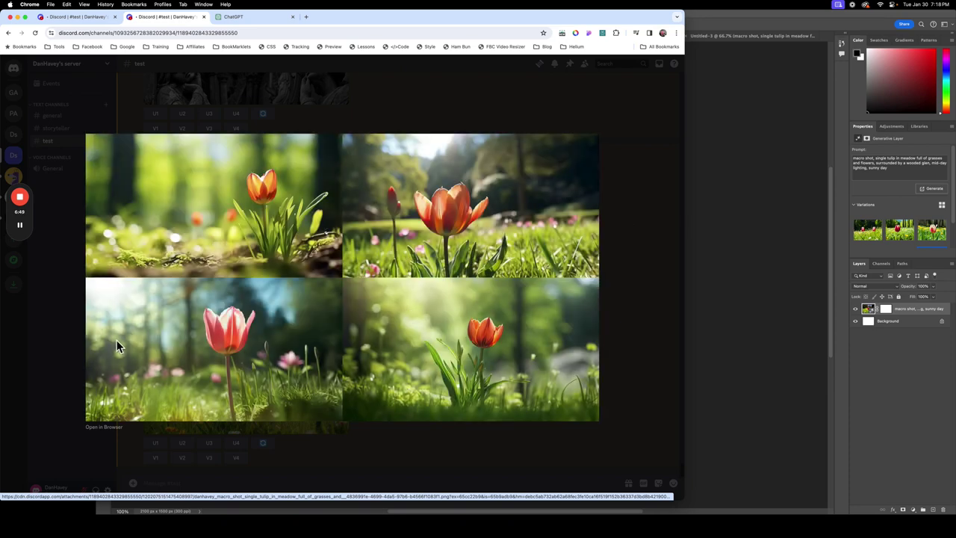
pyautogui.moveTo(22, 245)
pyautogui.press('Right')
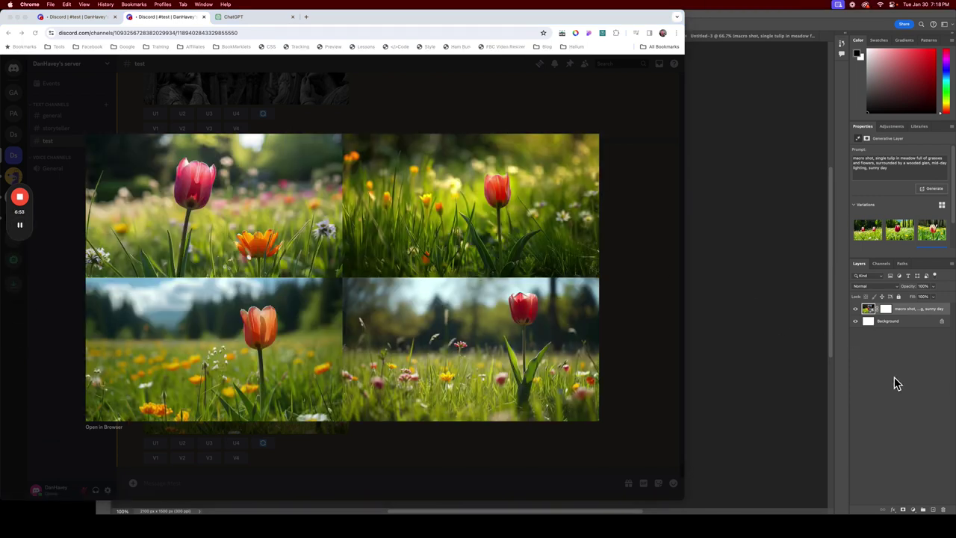
pyautogui.click(765, 347)
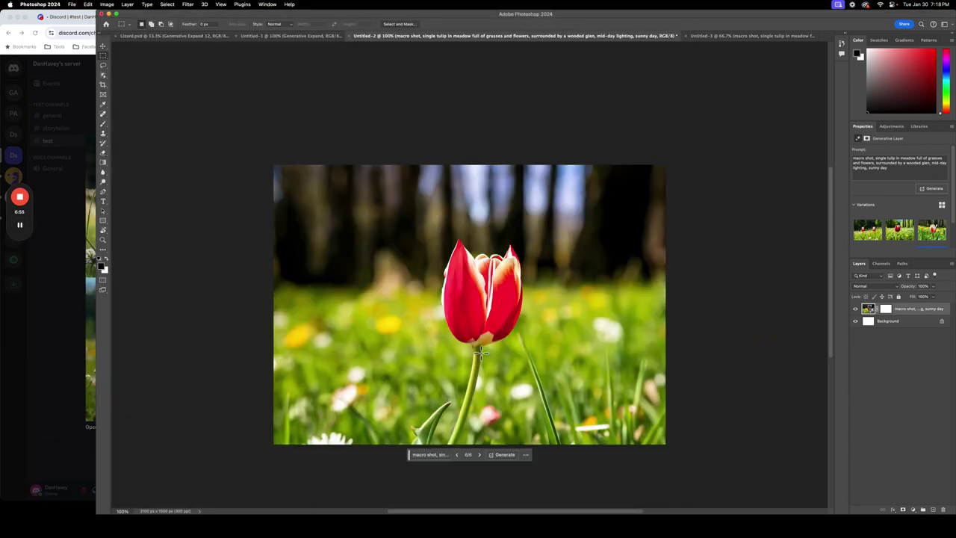
# - Show Untitled-1's single tulip beside the enlarged Midjourney four-tulip grid for comparison
pyautogui.click(302, 37)
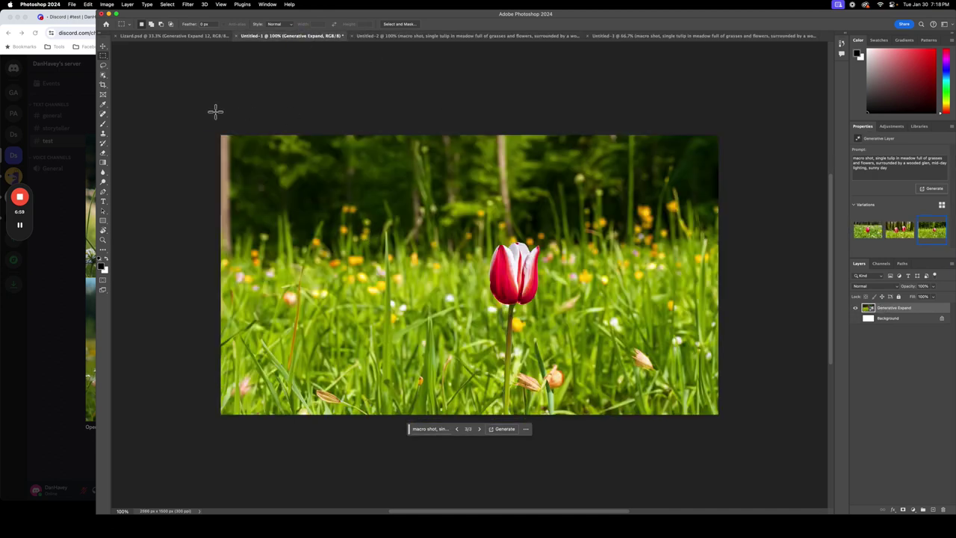
pyautogui.moveTo(101, 165); pyautogui.dragTo(403, 175)
pyautogui.click(310, 125)
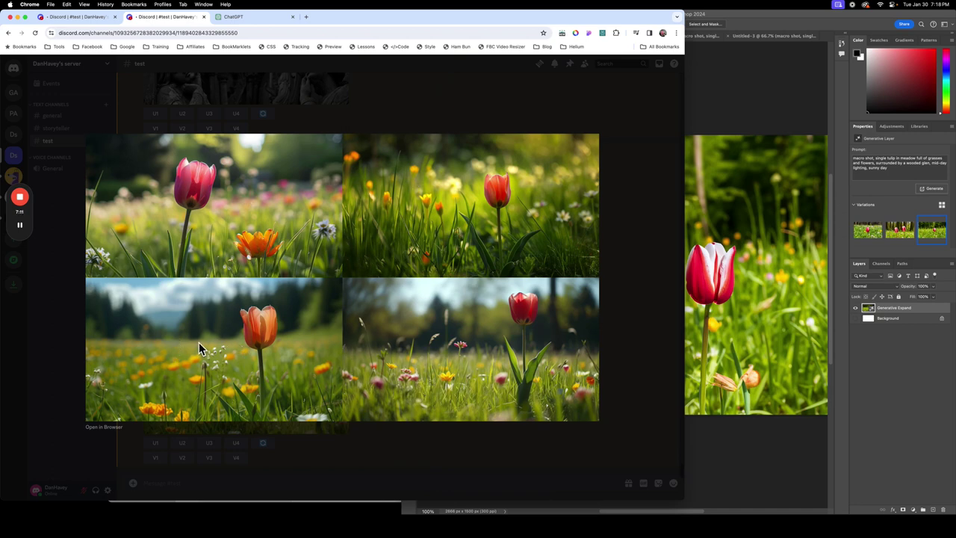
# - Copy the first Midjourney message's 1970's sci-fi film prompt from Discord, then return to Photoshop
pyautogui.moveTo(20, 223)
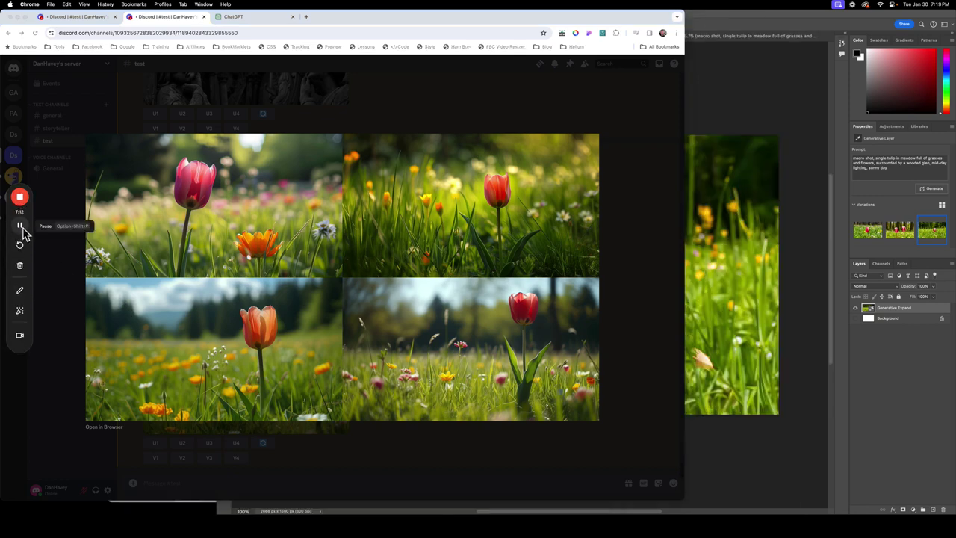
pyautogui.click(80, 21)
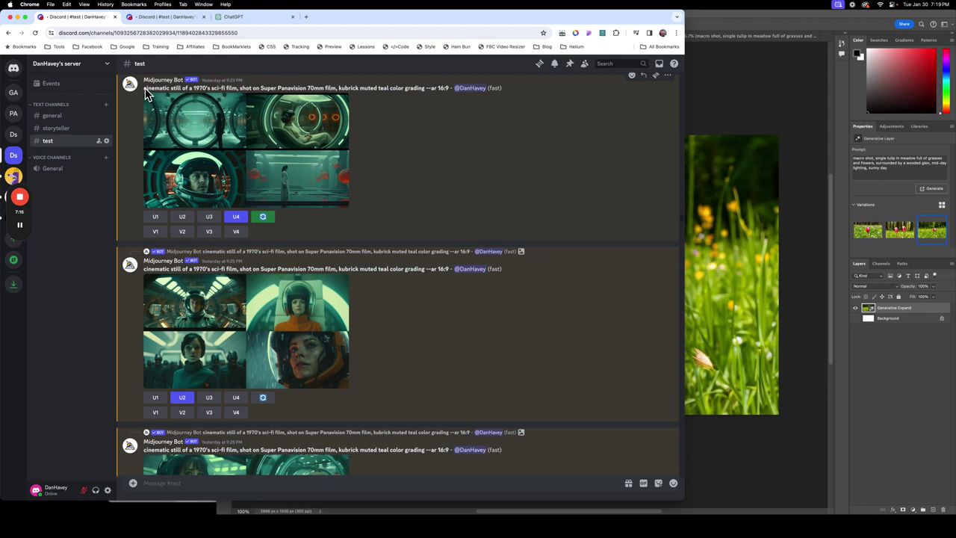
pyautogui.moveTo(147, 92); pyautogui.dragTo(450, 92)
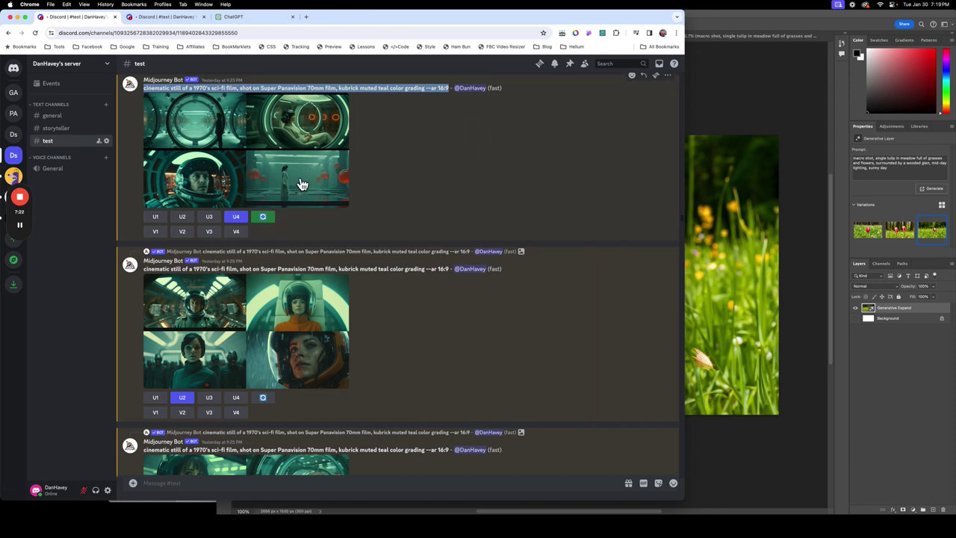
pyautogui.click(428, 139)
pyautogui.moveTo(427, 91); pyautogui.dragTo(146, 94)
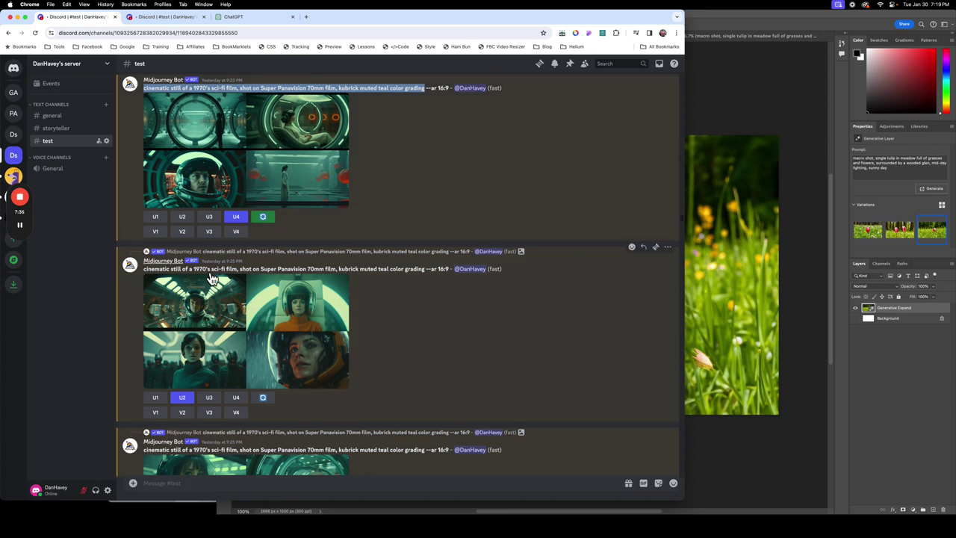
pyautogui.click(772, 99)
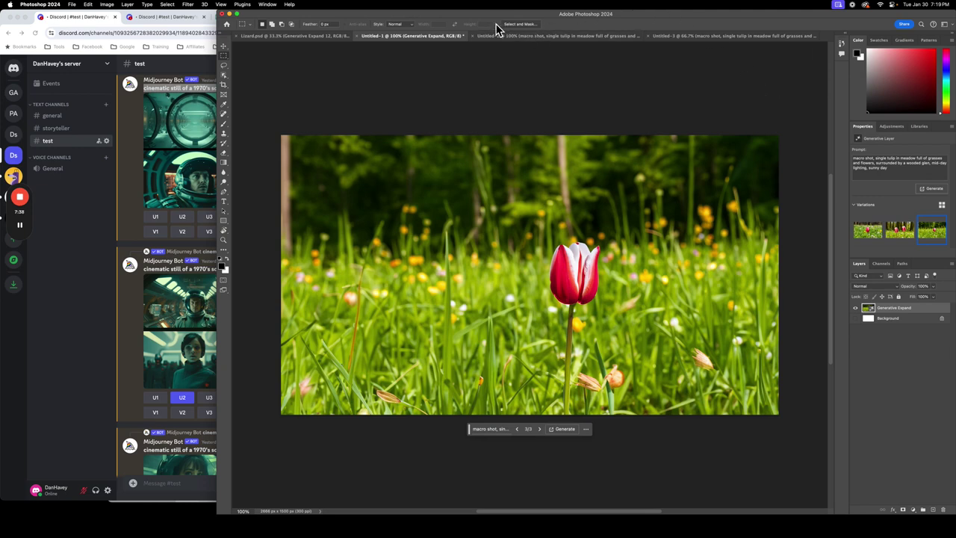
# - Create a new white 7 × 5 inch, 600 ppi document
pyautogui.click(72, 4)
pyautogui.click(76, 15)
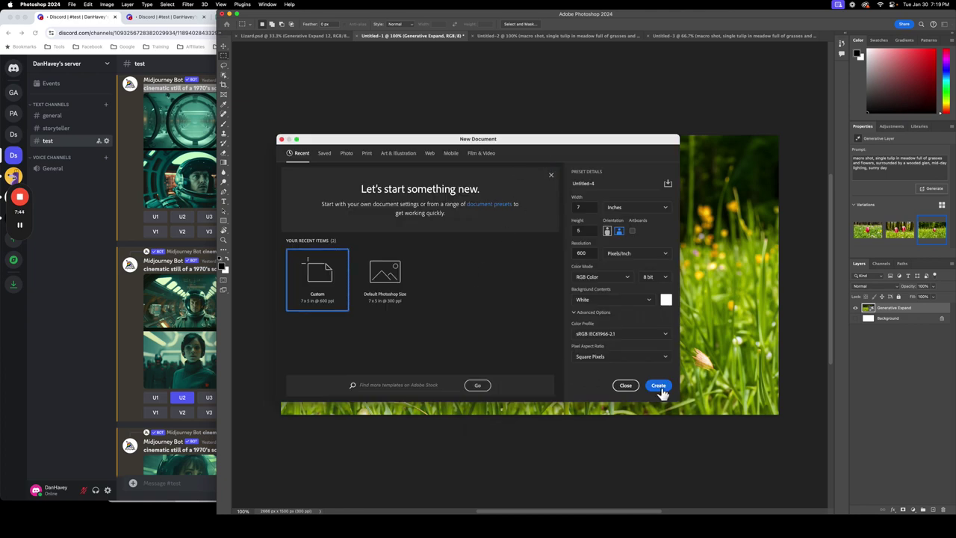
pyautogui.click(657, 387)
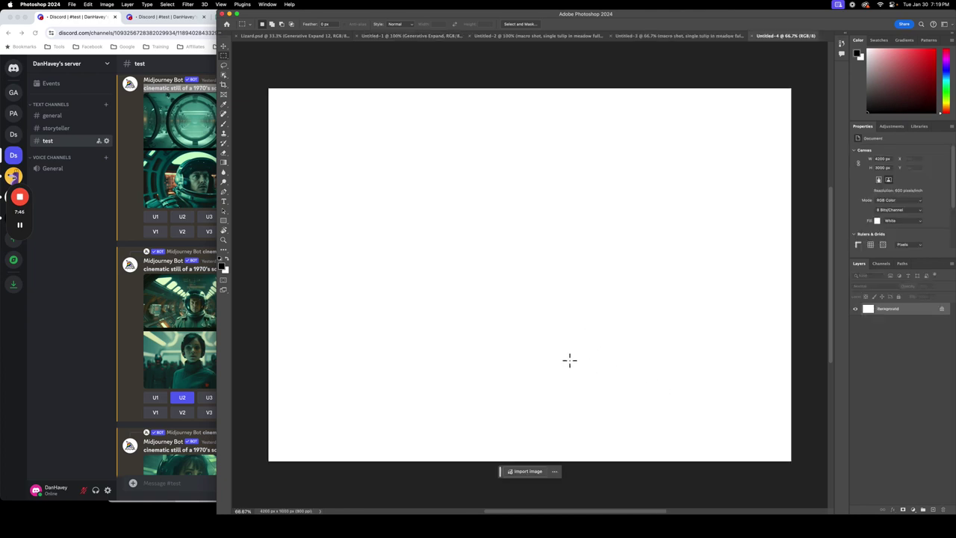
# - Crop the new canvas to a 16:9 ratio, giving 4200 x 2362 px
pyautogui.click(225, 86)
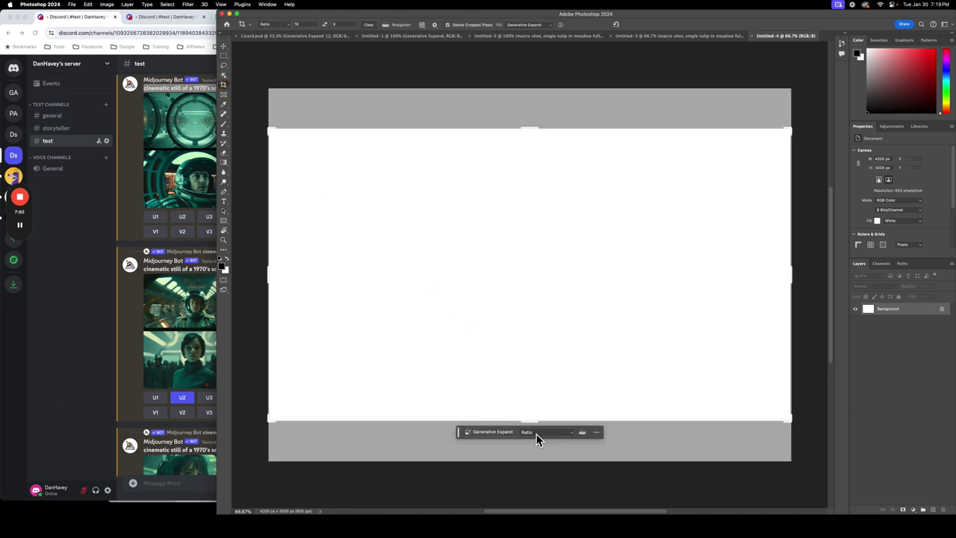
pyautogui.click(538, 434)
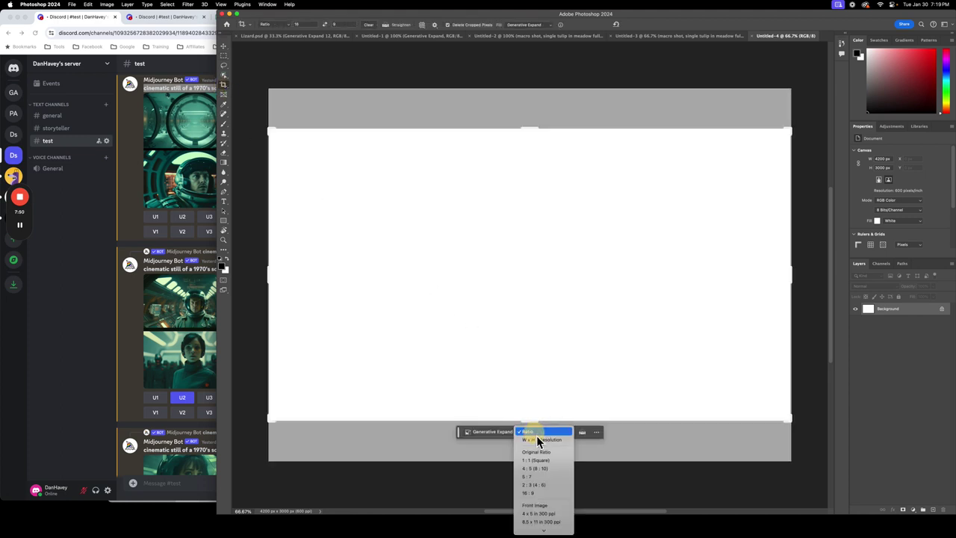
pyautogui.click(530, 493)
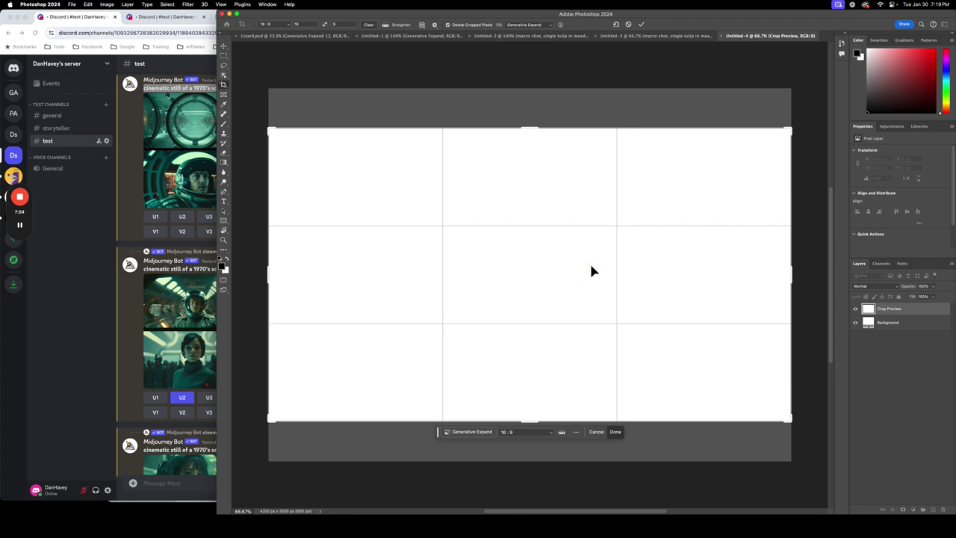
pyautogui.click(642, 24)
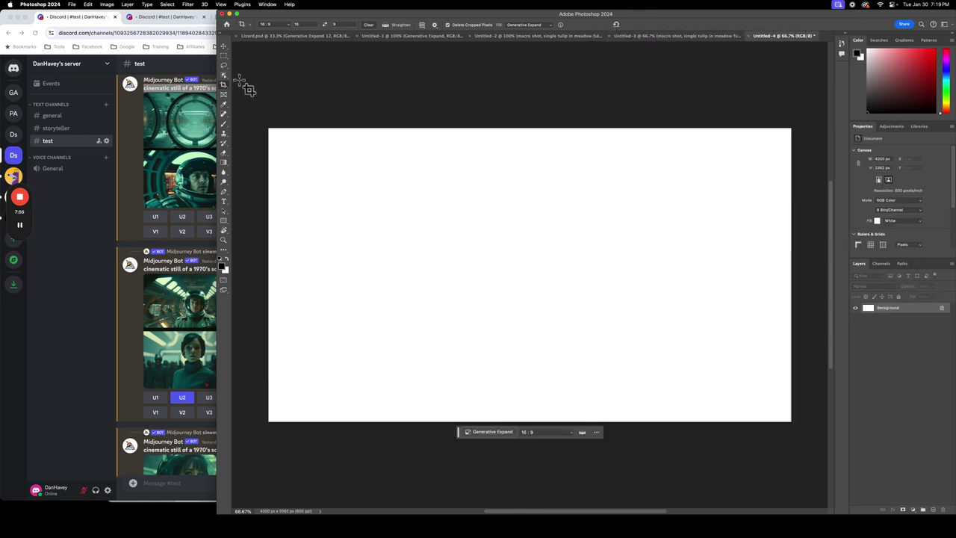
# - Select the whole canvas and Generative Fill it using the pasted 1970's sci-fi film prompt
pyautogui.click(224, 56)
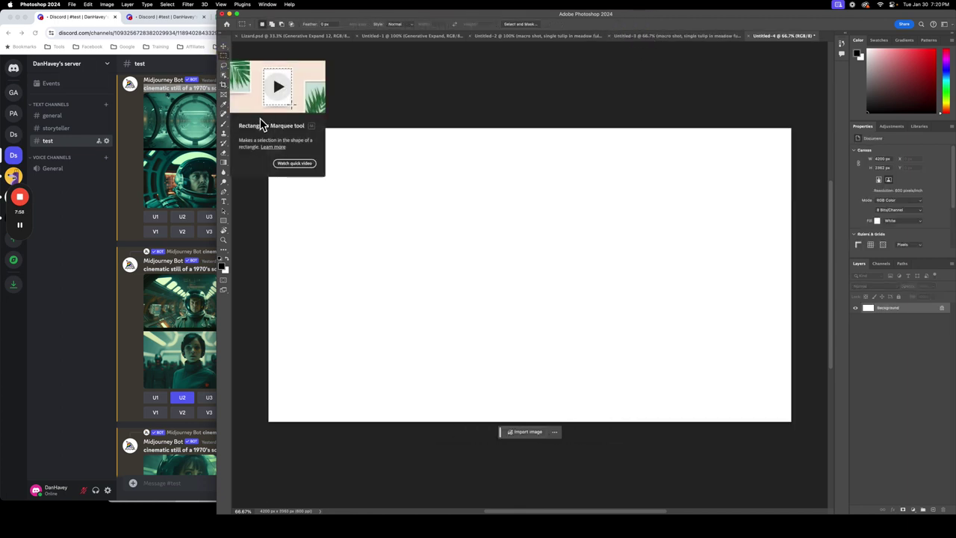
pyautogui.moveTo(261, 121); pyautogui.dragTo(808, 433)
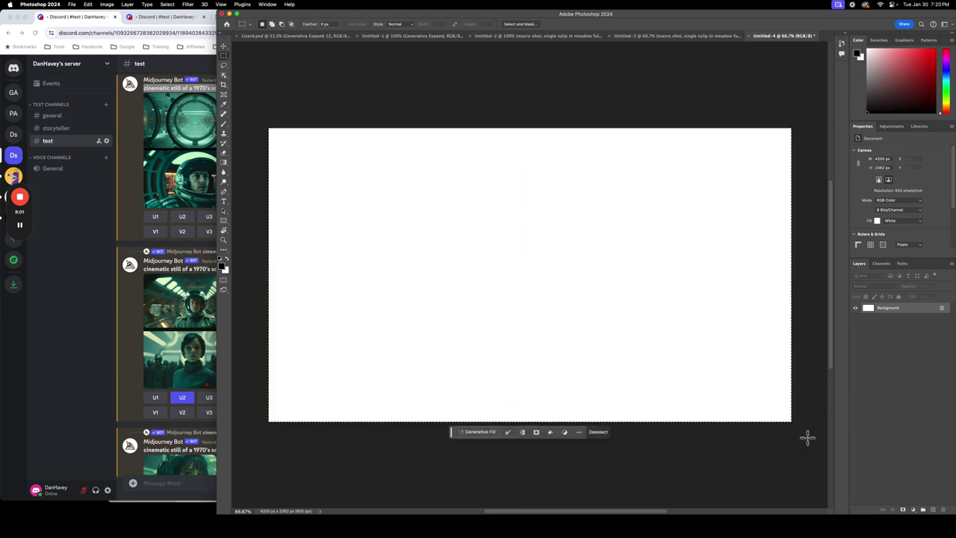
pyautogui.click(485, 432)
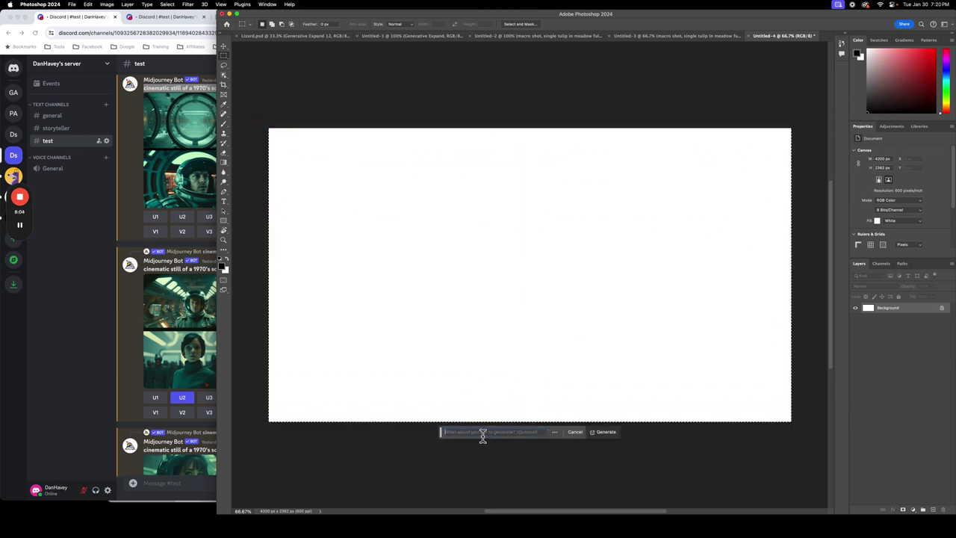
pyautogui.press('super+v')
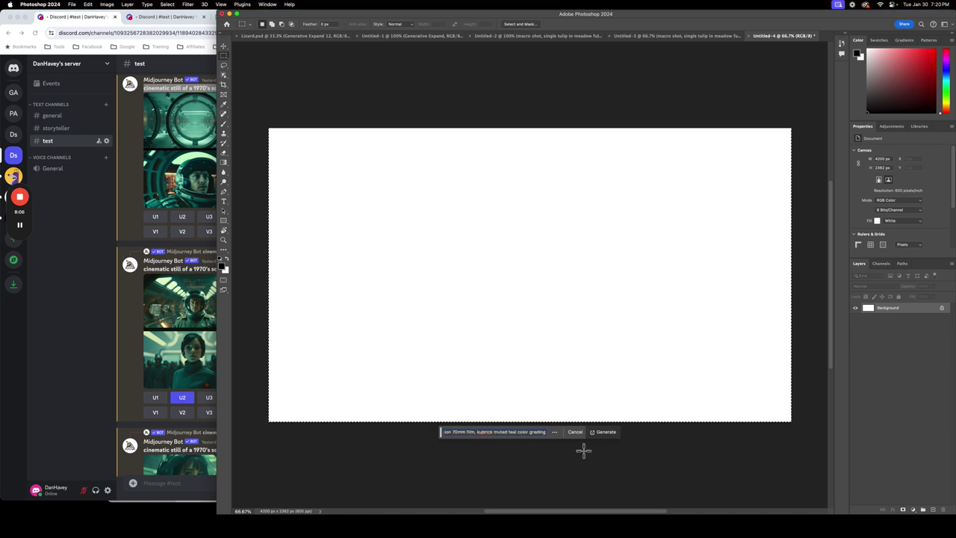
pyautogui.click(607, 433)
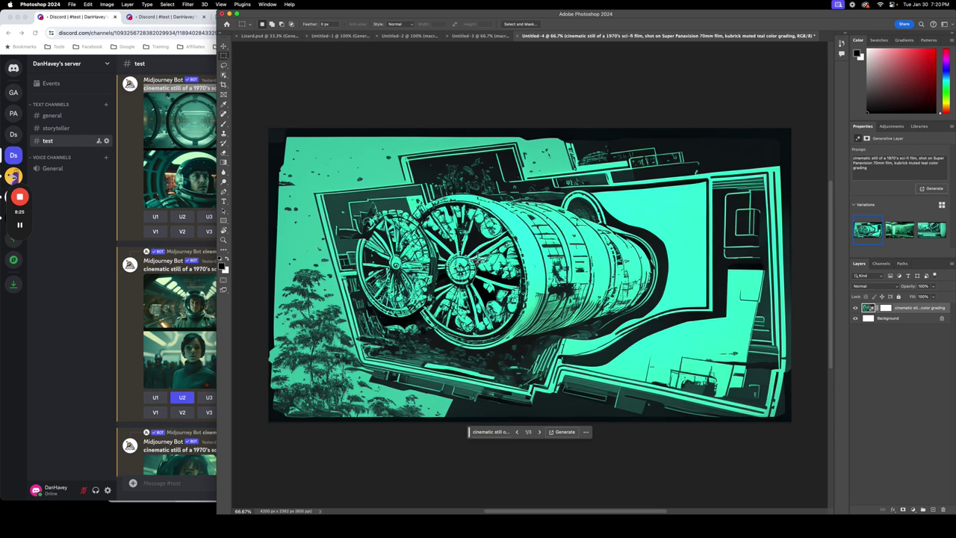
# - Compare the three teal sci-fi variations, stepping from 1/3 through 2/3 to 3/3
pyautogui.click(540, 431)
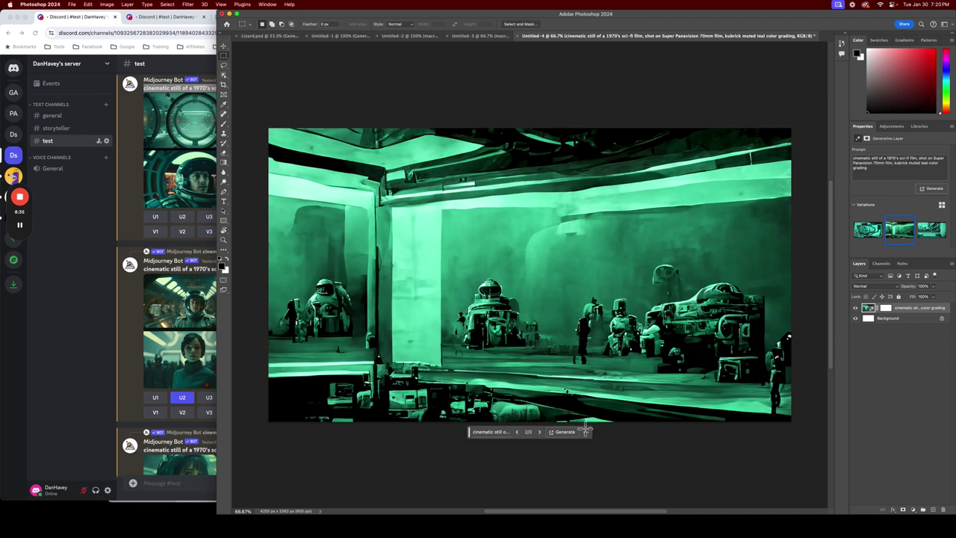
pyautogui.click(518, 435)
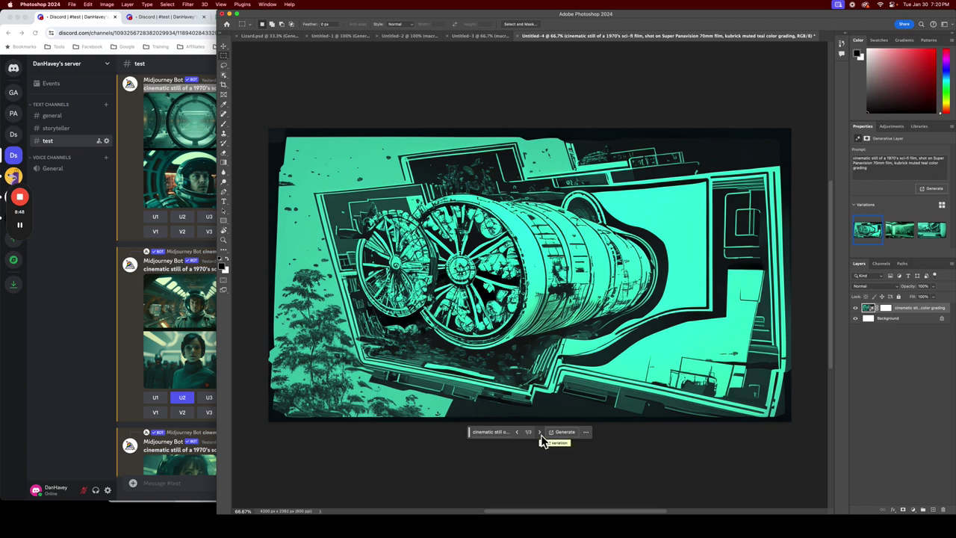
pyautogui.click(540, 436)
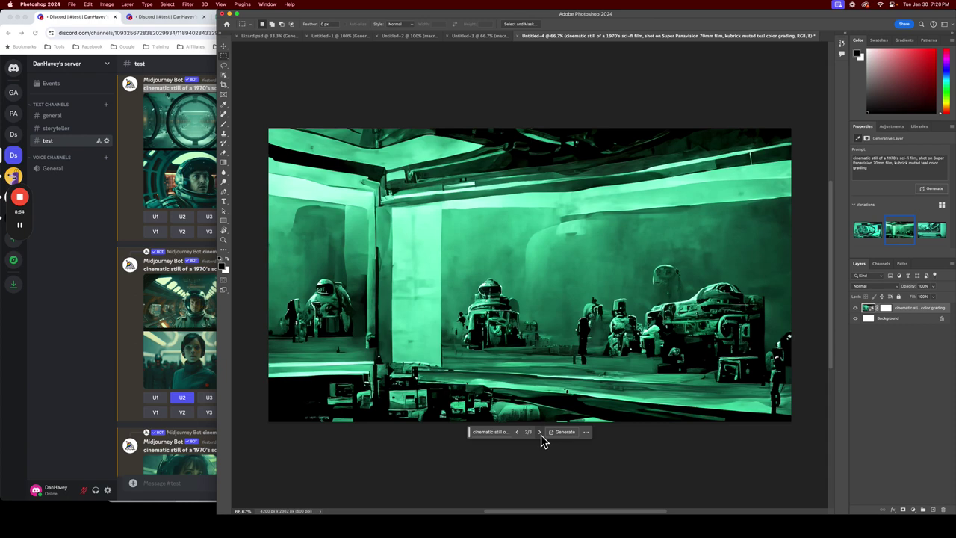
pyautogui.click(540, 436)
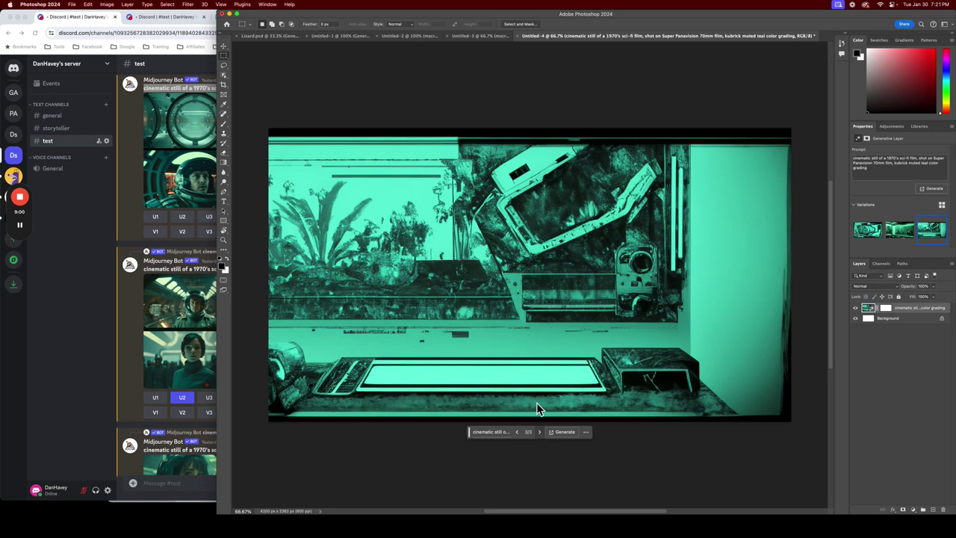
pyautogui.click(20, 227)
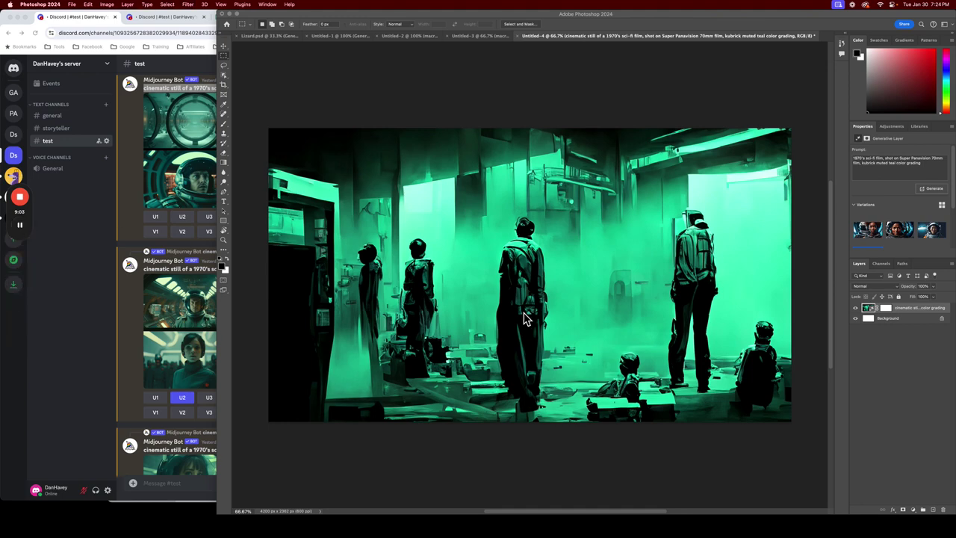
# - Generate more variations from the prompt, bringing the total to nine
pyautogui.click(619, 442)
pyautogui.click(539, 433)
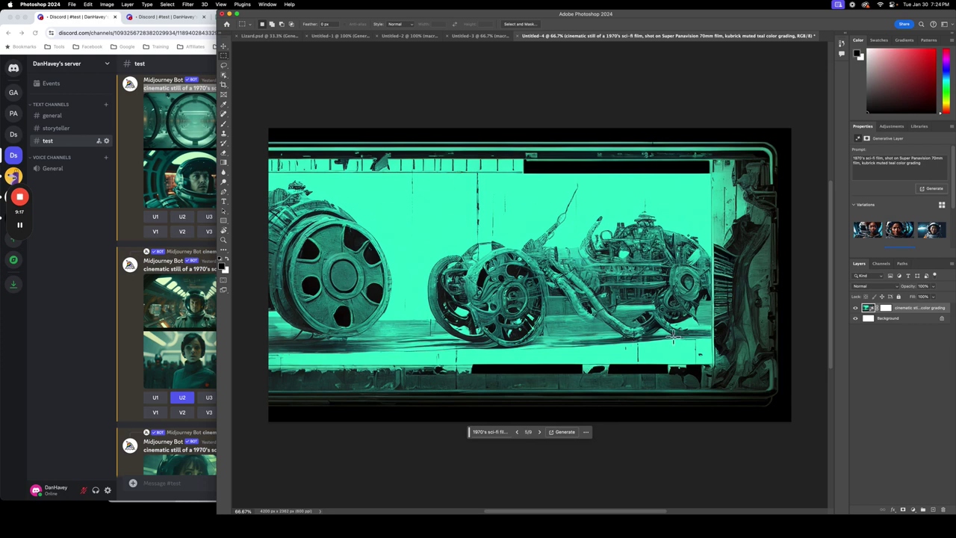
pyautogui.click(547, 433)
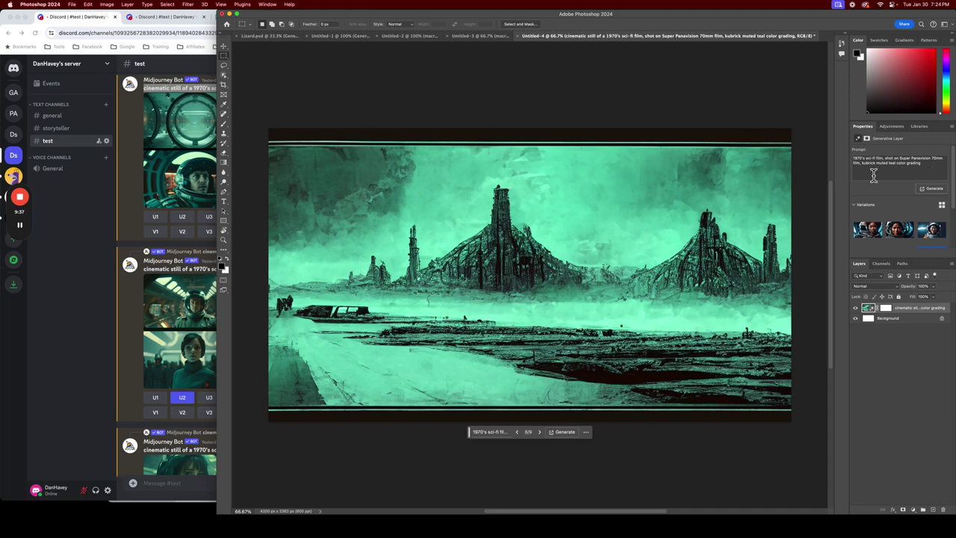
pyautogui.click(550, 432)
# - Step through the variations to 9/9 and wrap to the 1/9 spacesuit portrait
pyautogui.click(540, 433)
pyautogui.click(540, 431)
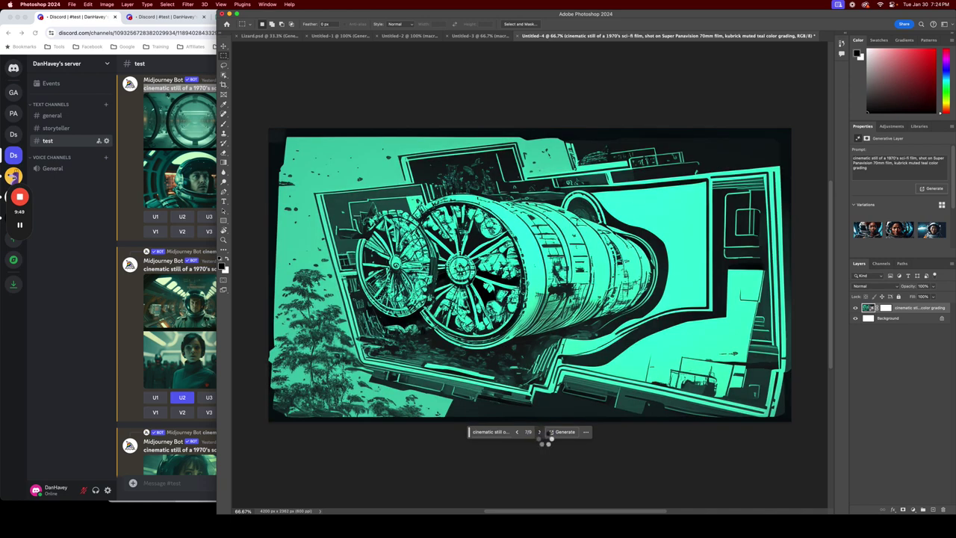
pyautogui.click(541, 436)
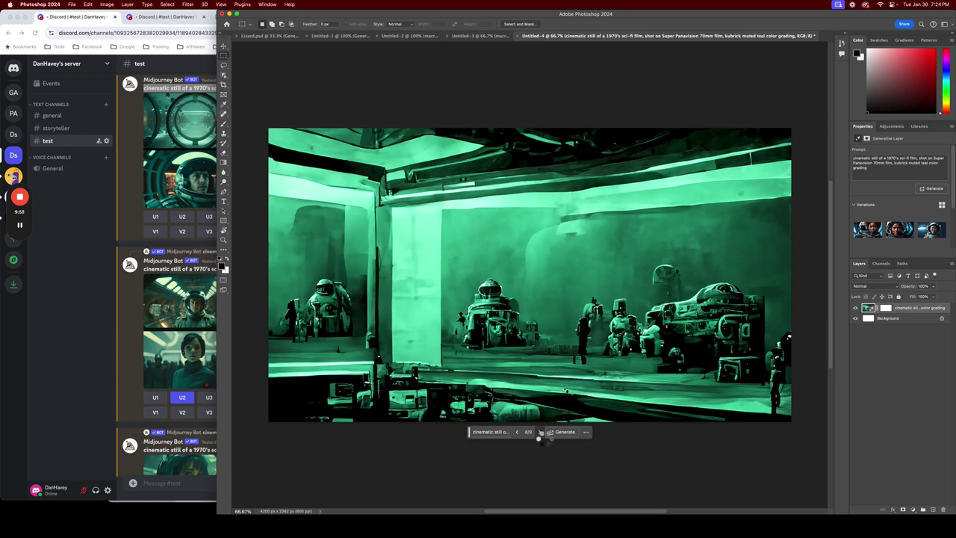
pyautogui.click(541, 434)
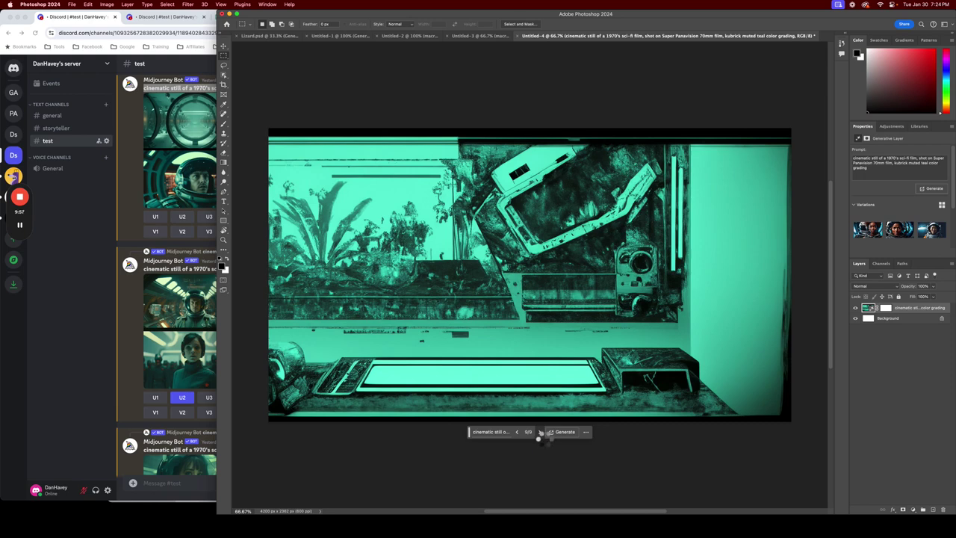
pyautogui.click(540, 433)
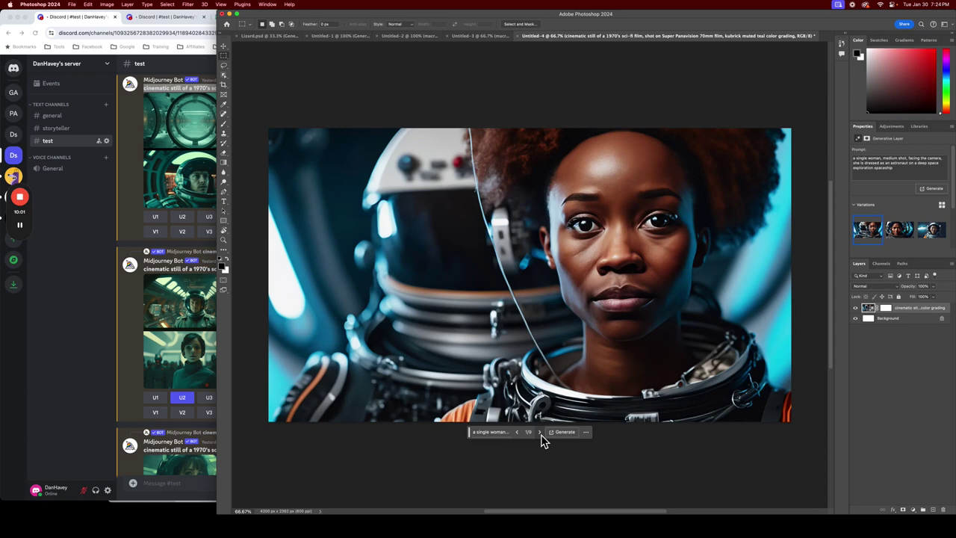
# - Advance to variation 3/9, the woman in a white helmet before a starry nebula
pyautogui.click(540, 433)
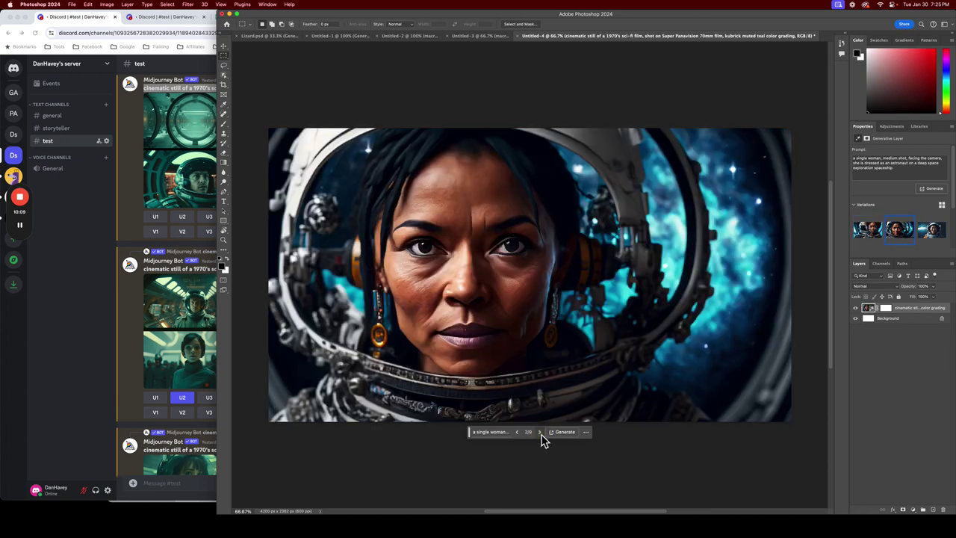
pyautogui.click(541, 433)
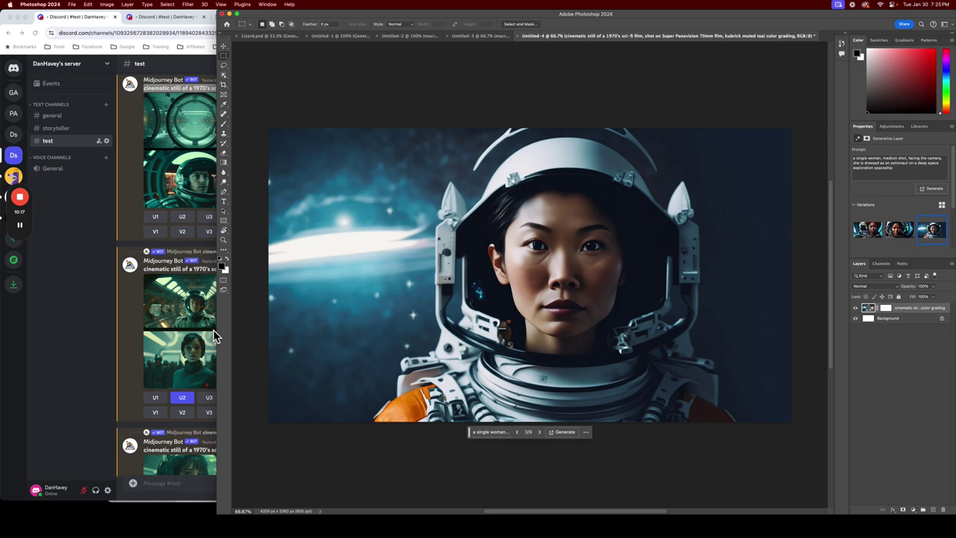
# - Start swapping the astronaut portrait for the teal sci-fi vehicle variation
pyautogui.moveTo(20, 224)
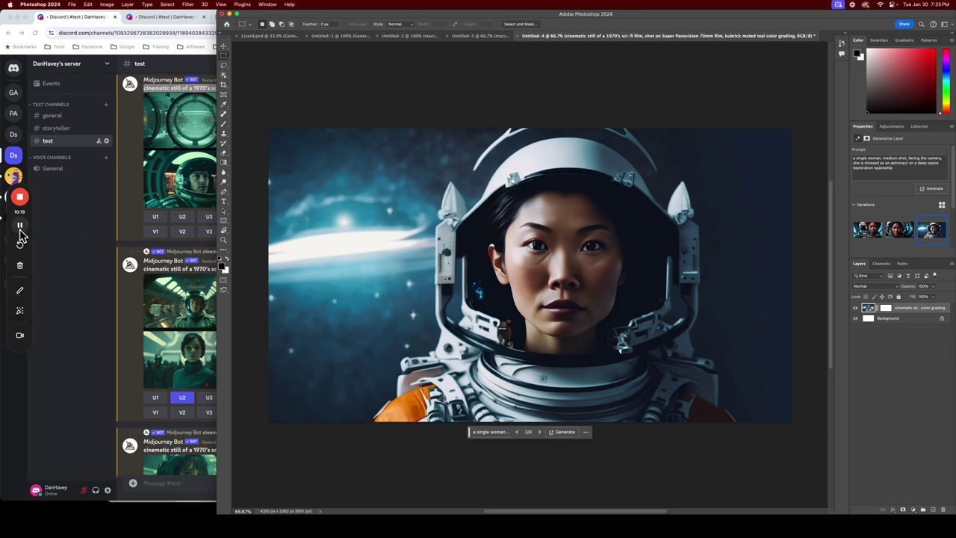